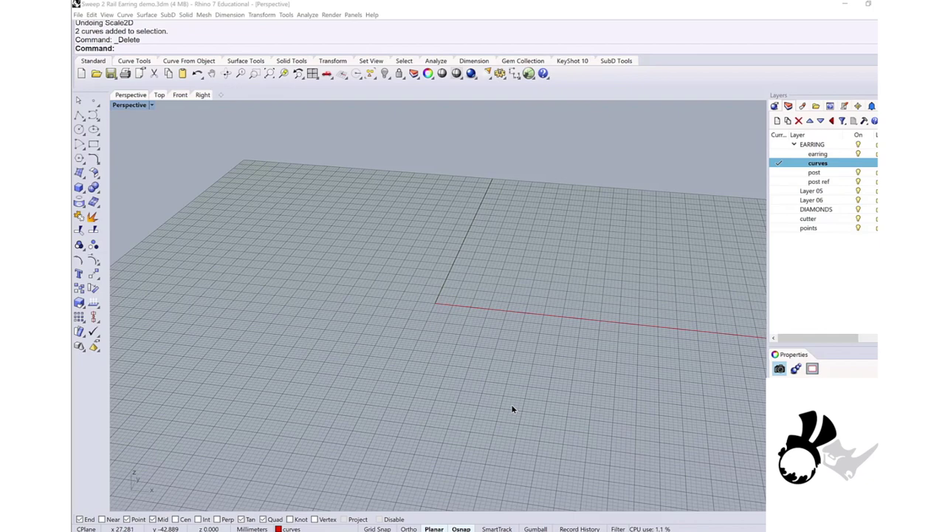
In the Front view, draw a 270° arc centred on the origin with a 12 mm radius, from the upper vertical axis counterclockwise to the positive X axis
{"action": "left_click", "coordinate": [180, 96]}
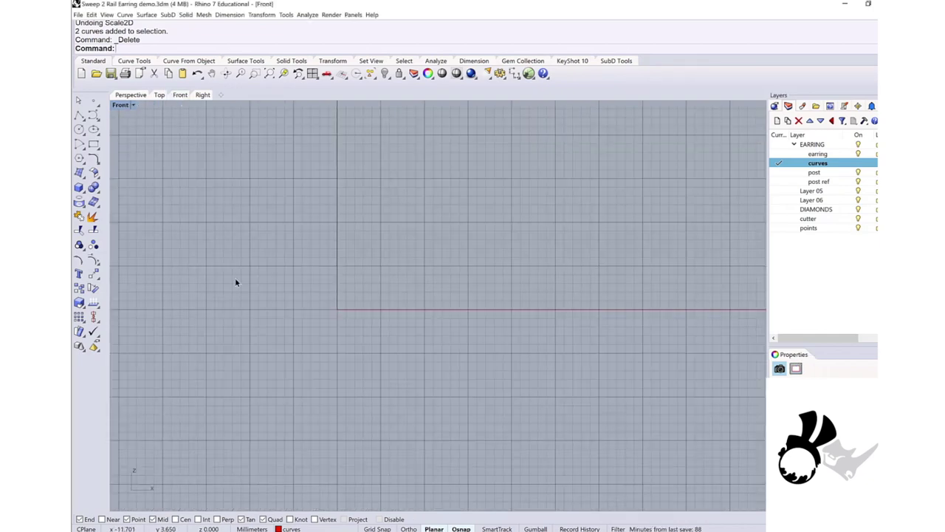
{"action": "left_click", "coordinate": [79, 145]}
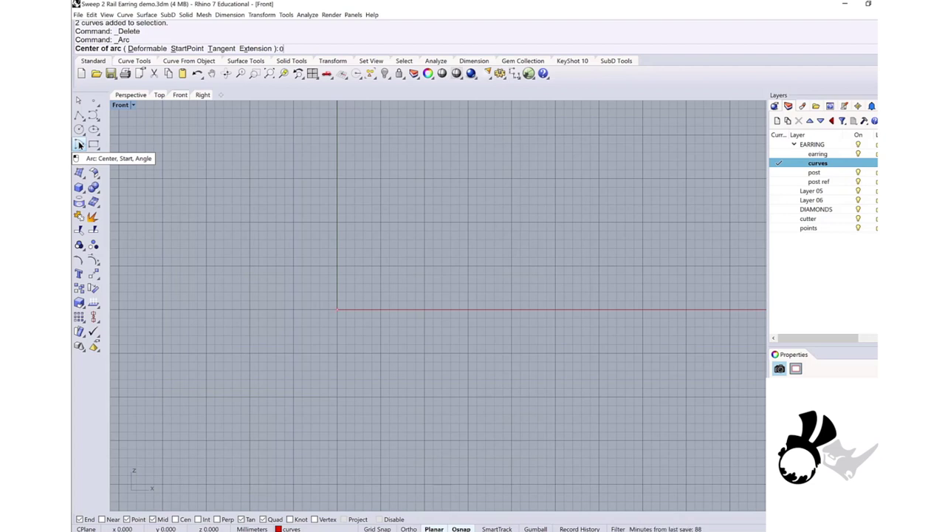
{"action": "type", "text": "0"}
{"action": "key", "text": "Return"}
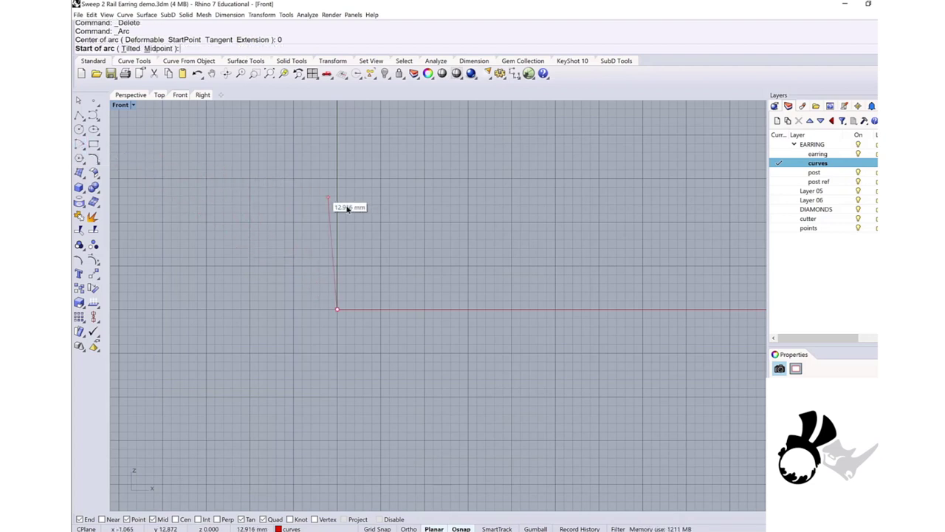
{"action": "type", "text": "12"}
{"action": "key", "text": "Return"}
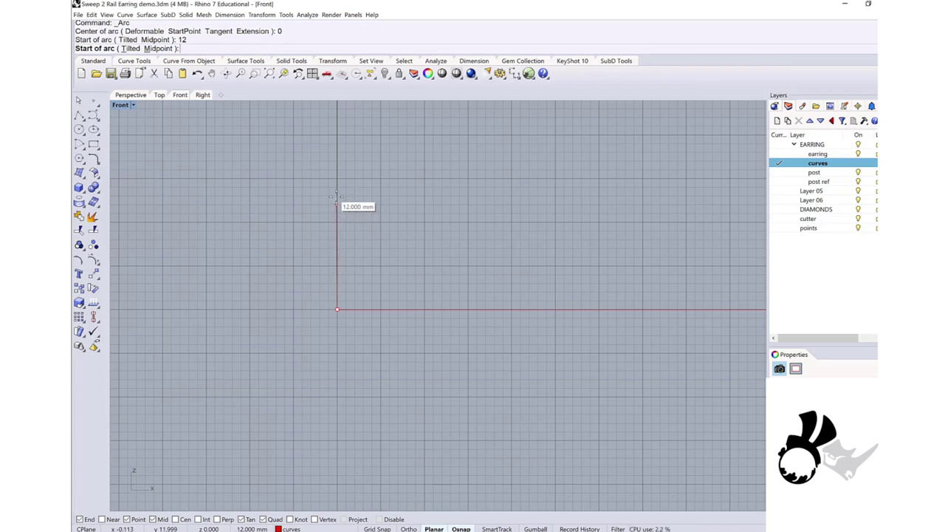
{"action": "key", "text": "F8"}
{"action": "left_click", "coordinate": [337, 198]}
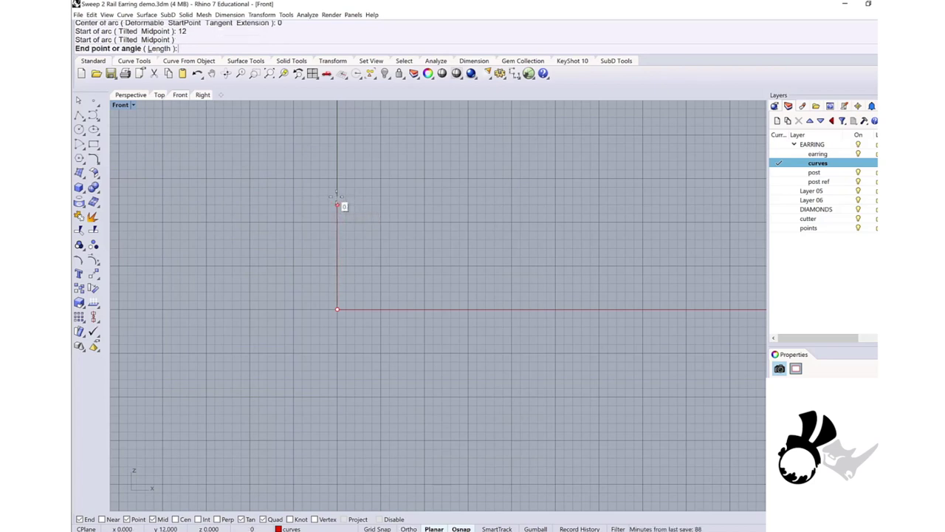
{"action": "key", "text": "F8"}
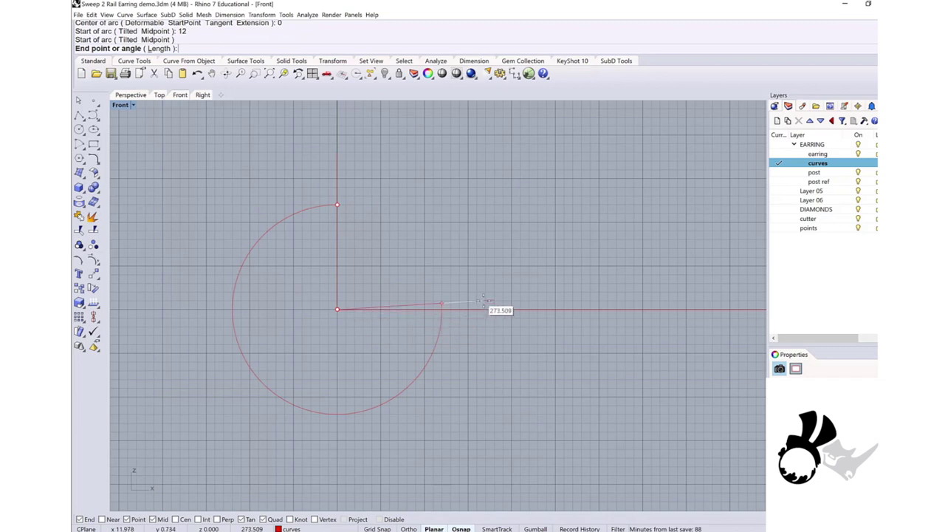
{"action": "left_click", "coordinate": [480, 307]}
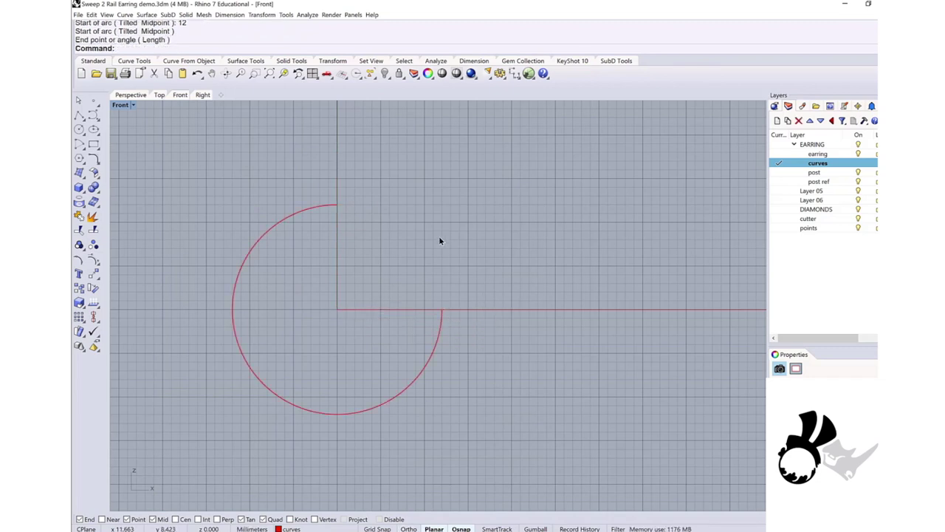
Draw a second concentric 270° arc from the origin with a 16.5 mm radius, starting and ending on the same axes
{"action": "key", "text": "Return"}
{"action": "type", "text": "0"}
{"action": "key", "text": "Return"}
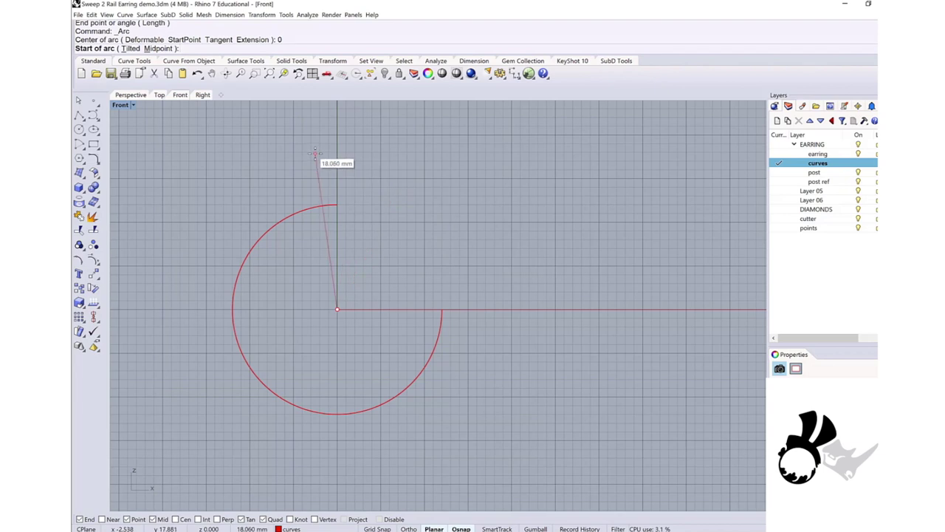
{"action": "type", "text": "16.5"}
{"action": "key", "text": "Return"}
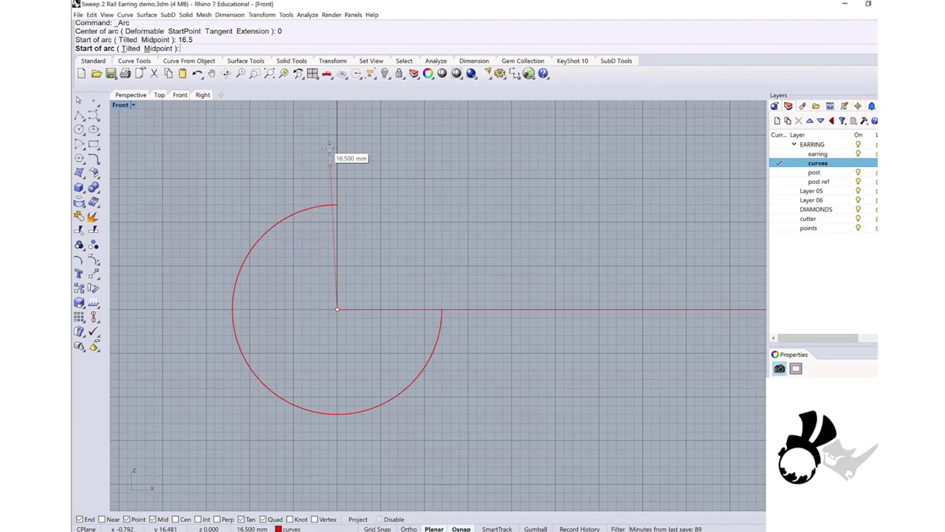
{"action": "key", "text": "F8"}
{"action": "left_click", "coordinate": [329, 148]}
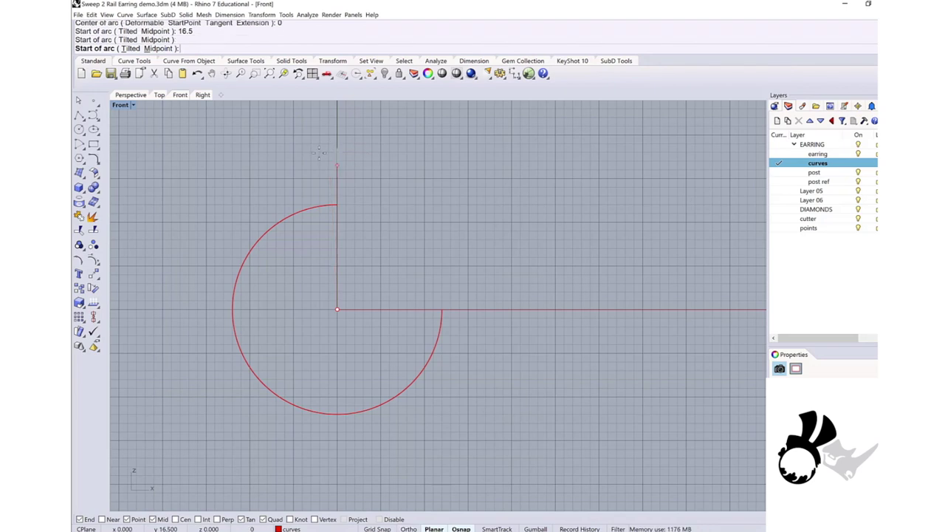
{"action": "key", "text": "F8"}
{"action": "key", "text": "F8"}
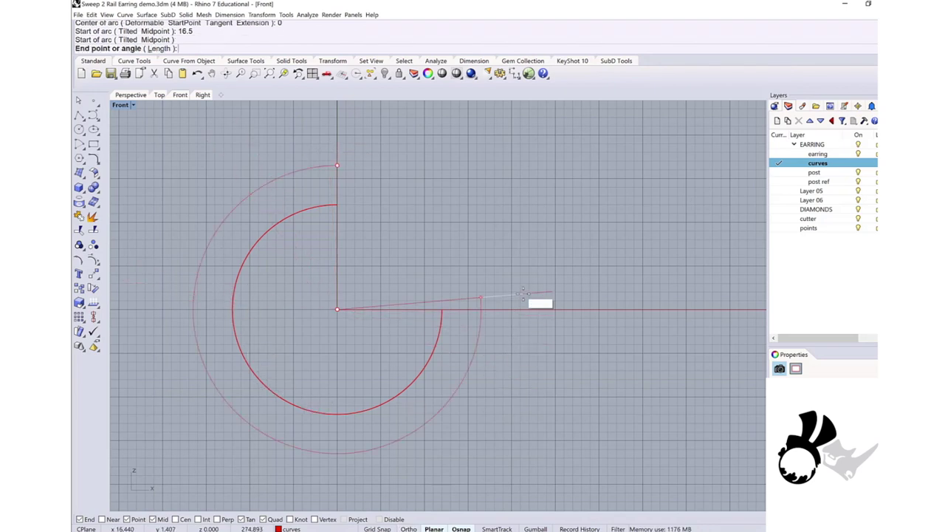
{"action": "left_click", "coordinate": [523, 293]}
{"action": "key", "text": "F8"}
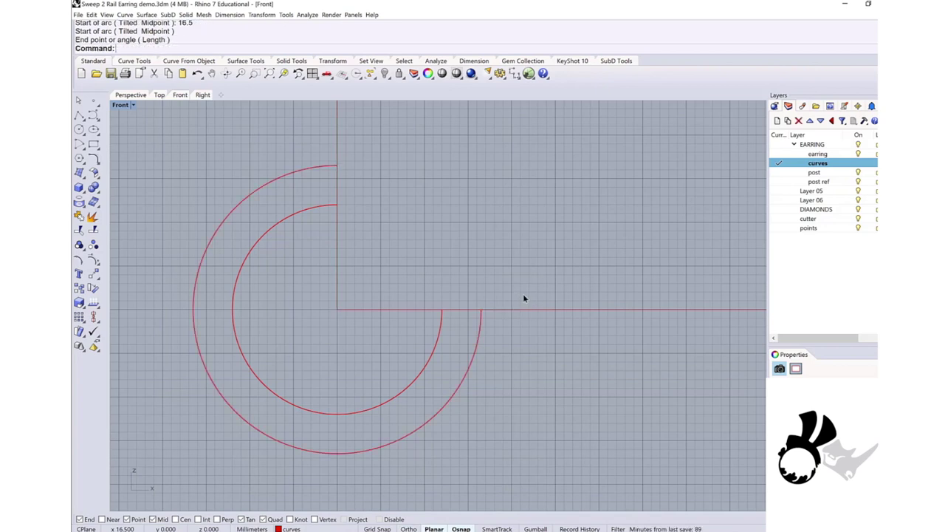
Examine the outer arc's control points and hide them again
{"action": "scroll", "coordinate": [386, 253], "scroll_direction": "down", "scroll_amount": 1}
{"action": "left_click", "coordinate": [314, 185]}
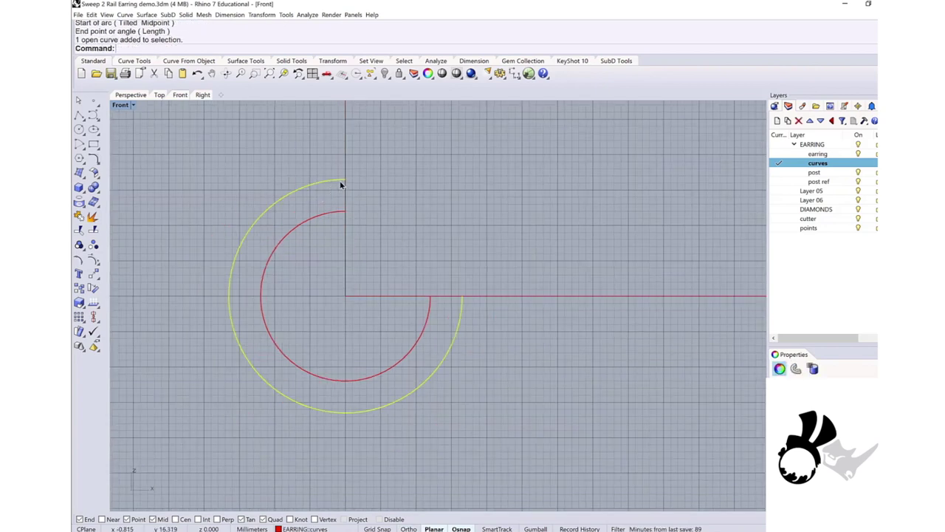
{"action": "key", "text": "Escape"}
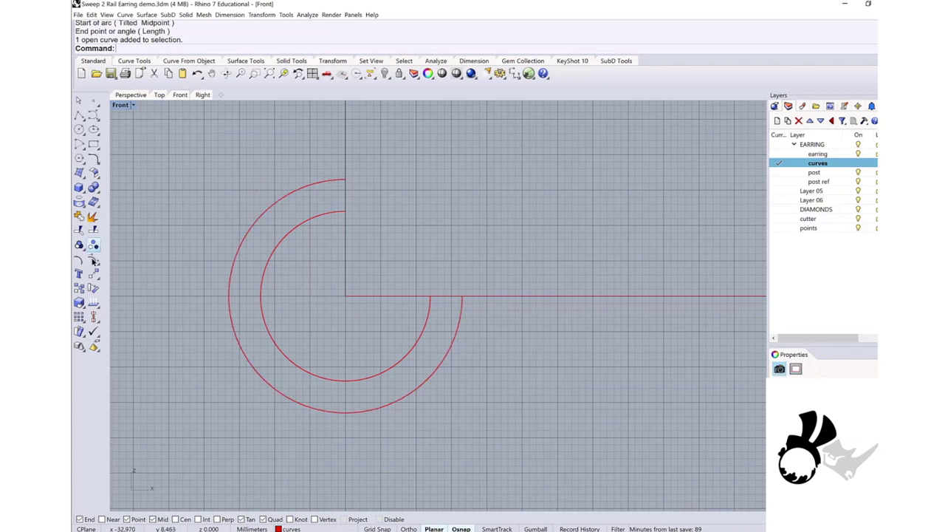
{"action": "key", "text": "F10"}
{"action": "left_click", "coordinate": [245, 236]}
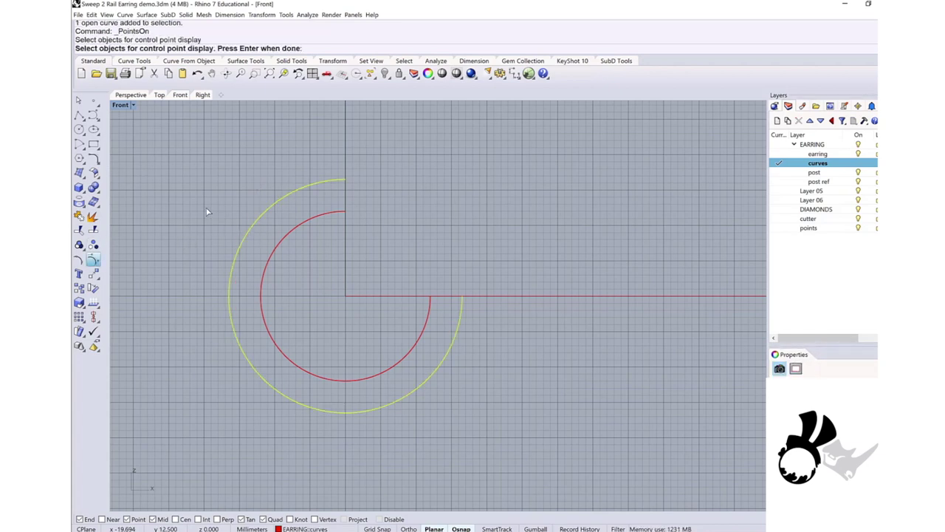
{"action": "key", "text": "Return"}
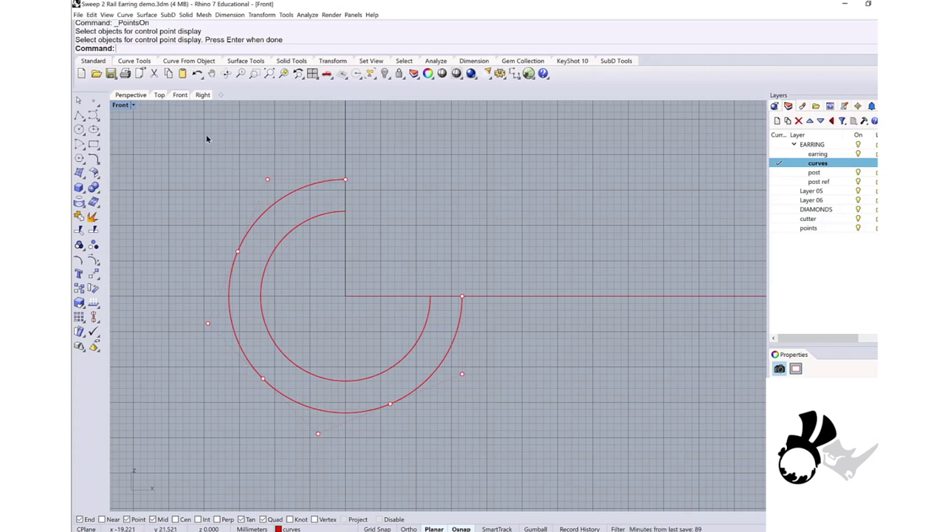
{"action": "key", "text": "Escape"}
Rebuild the outer arc with 17 points and degree 3, deleting the input curve
{"action": "left_click", "coordinate": [133, 61]}
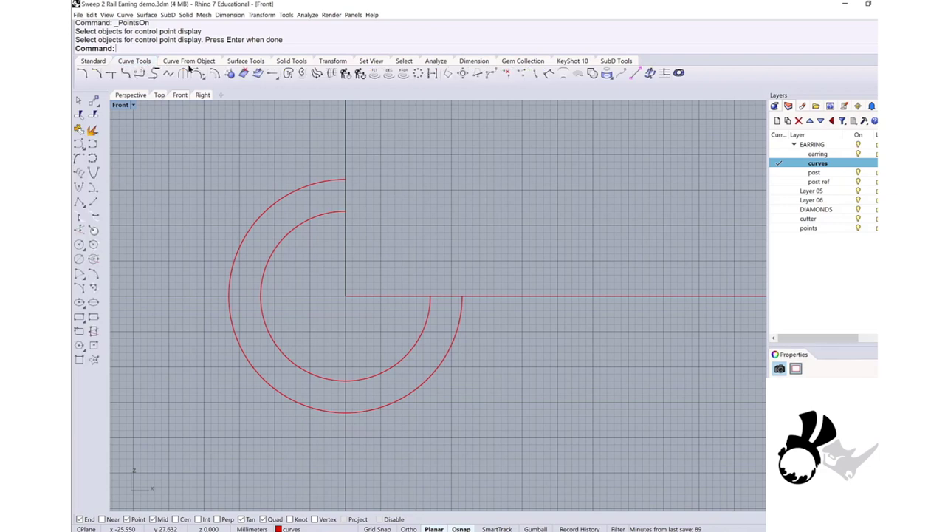
{"action": "left_click", "coordinate": [344, 72]}
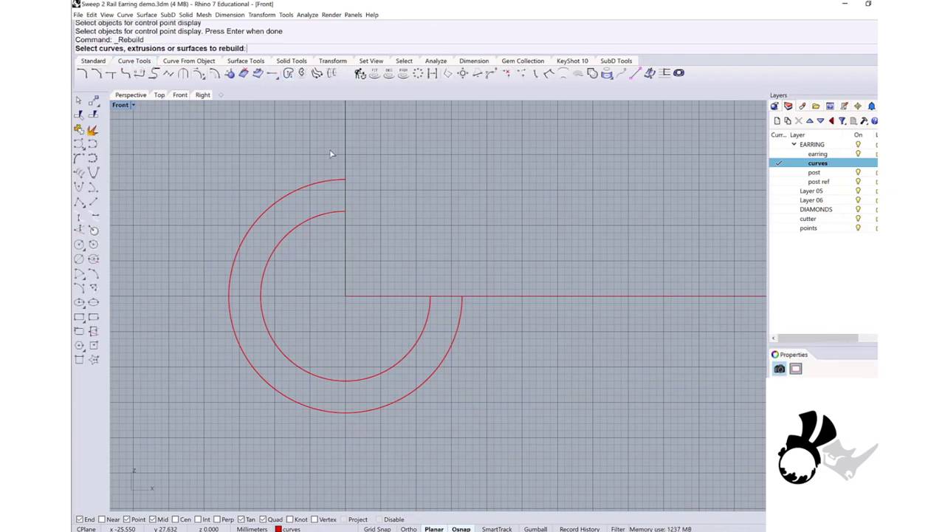
{"action": "left_click", "coordinate": [309, 189]}
{"action": "key", "text": "Return"}
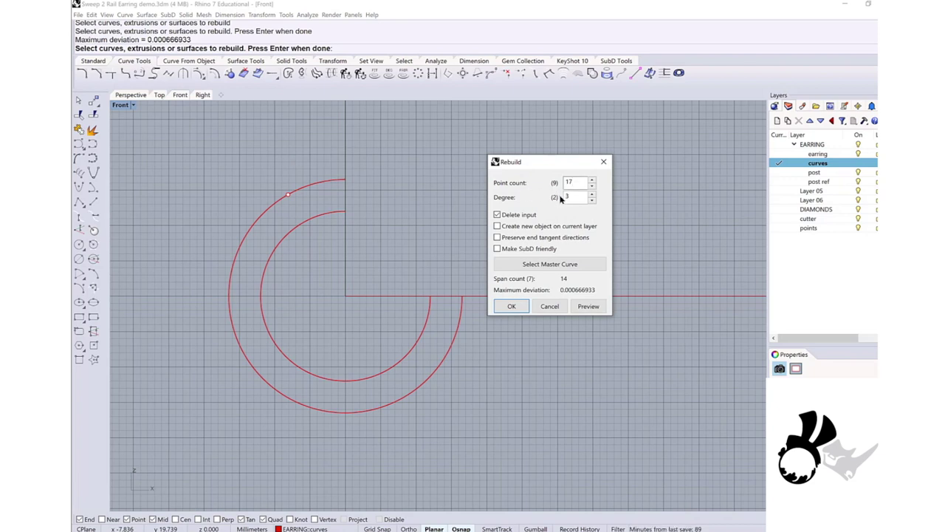
{"action": "left_click", "coordinate": [511, 307]}
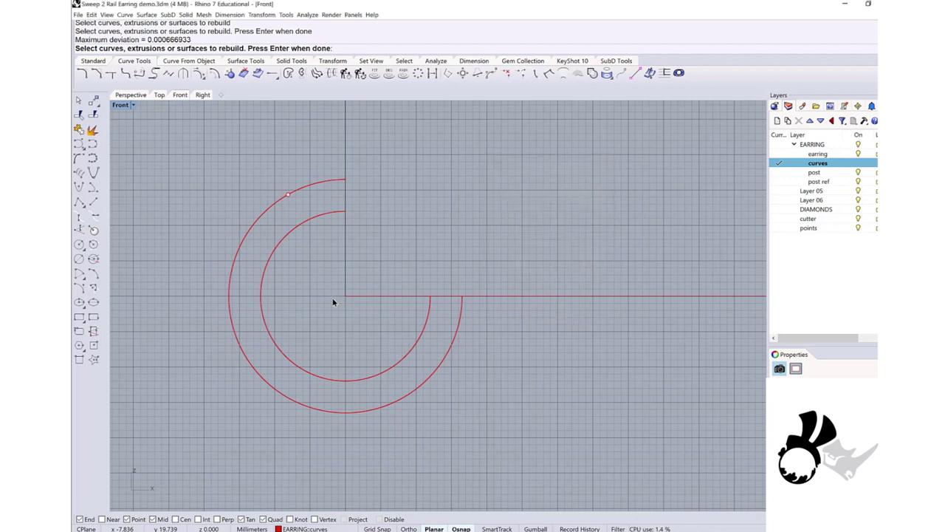
Scale every second control point of the outer arc, third to fifteenth, inward in 2D about the origin by a factor of about 0.78
{"action": "key", "text": "F10"}
{"action": "left_click", "coordinate": [93, 315]}
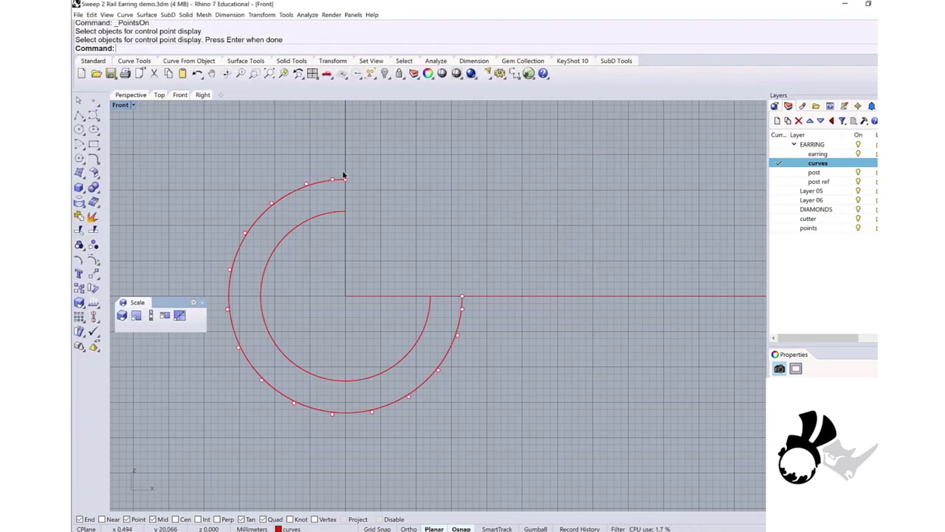
{"action": "left_click", "coordinate": [136, 317]}
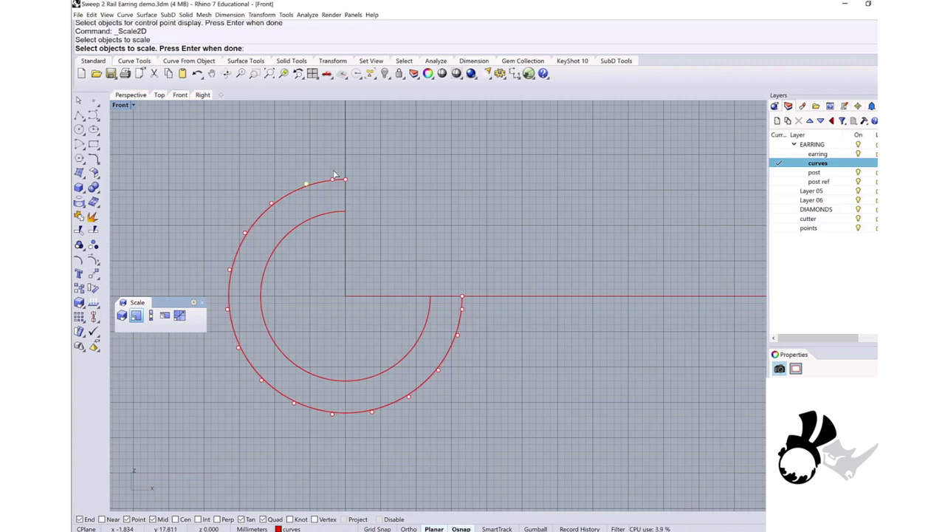
{"action": "left_click", "coordinate": [245, 234]}
{"action": "left_click", "coordinate": [228, 310]}
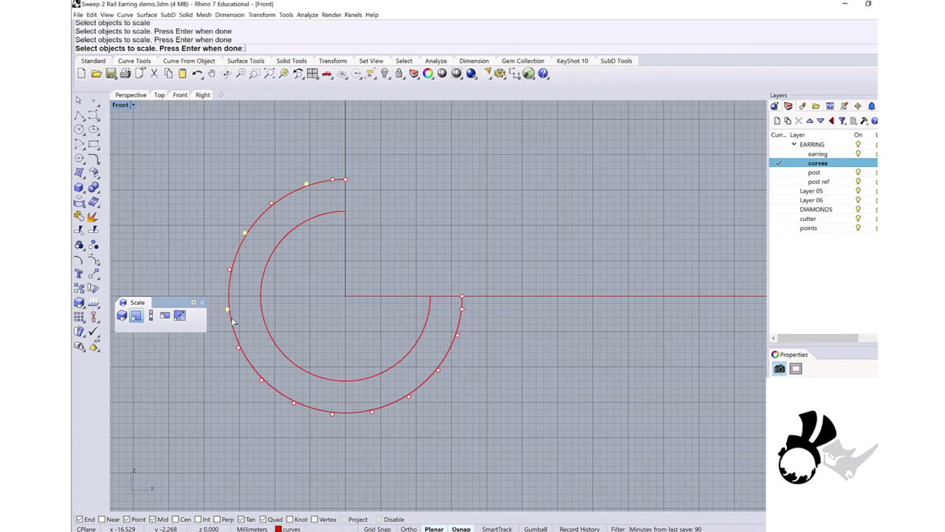
{"action": "left_click", "coordinate": [261, 382]}
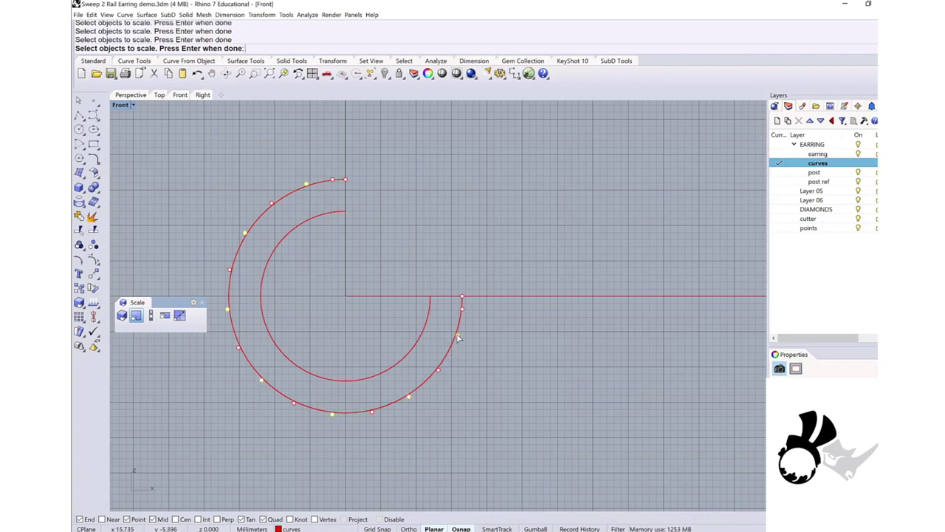
{"action": "key", "text": "Return"}
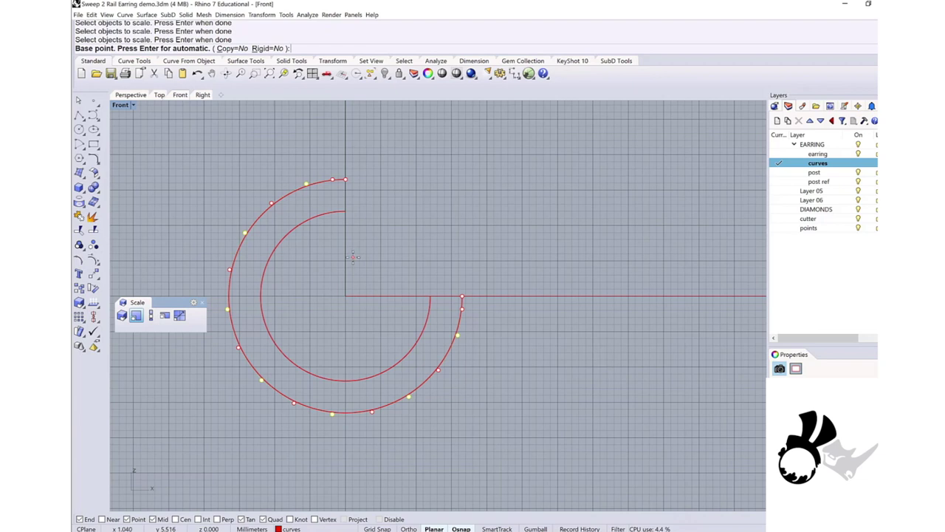
{"action": "key", "text": "Return"}
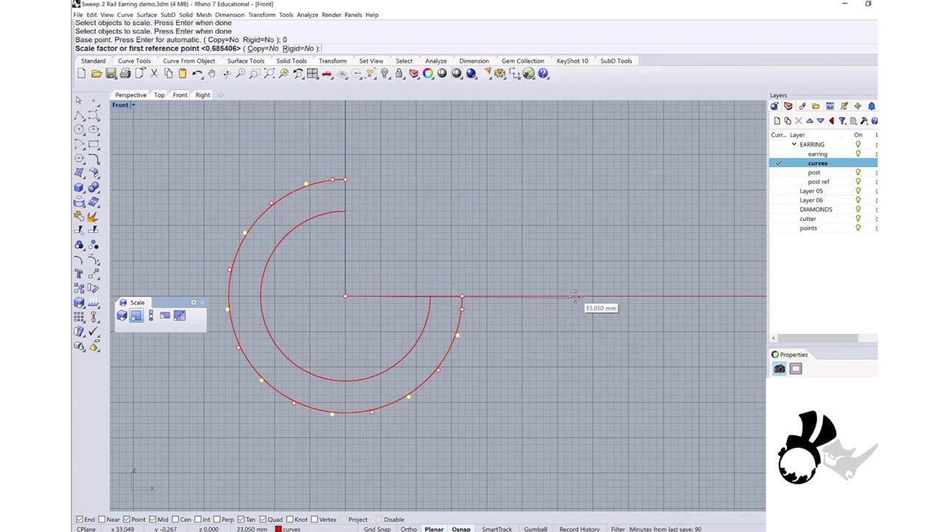
{"action": "key", "text": "shift"}
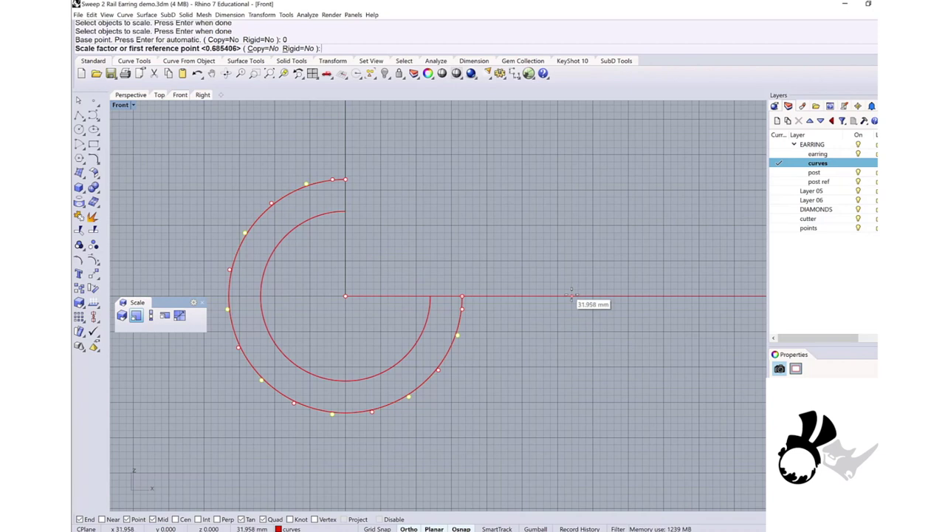
{"action": "left_click", "coordinate": [571, 295]}
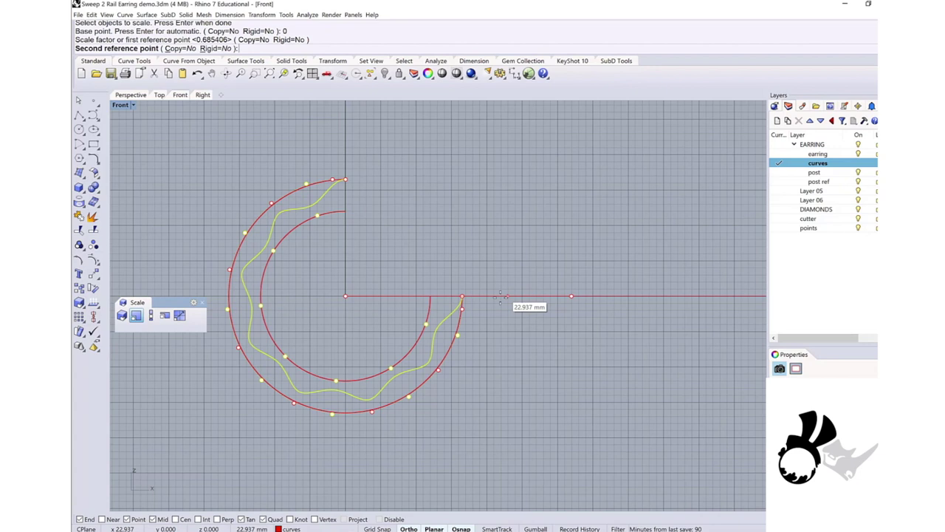
{"action": "left_click", "coordinate": [507, 297]}
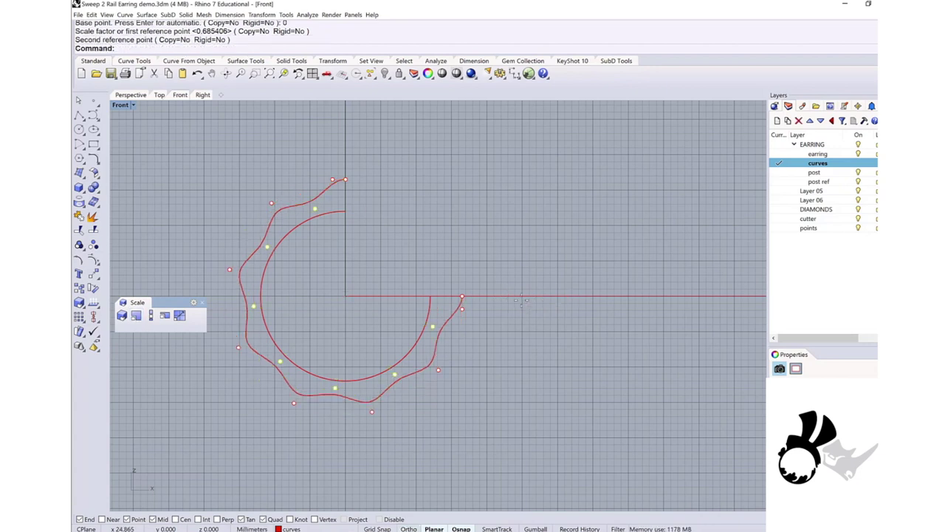
{"action": "key", "text": "Escape"}
In the Perspective view, draw a BothSides line centred on the inner arc's upper end, extending 2 mm each way perpendicular to the arc's plane
{"action": "left_click", "coordinate": [137, 96]}
{"action": "right_click_drag", "start_coordinate": [378, 259], "coordinate": [403, 258]}
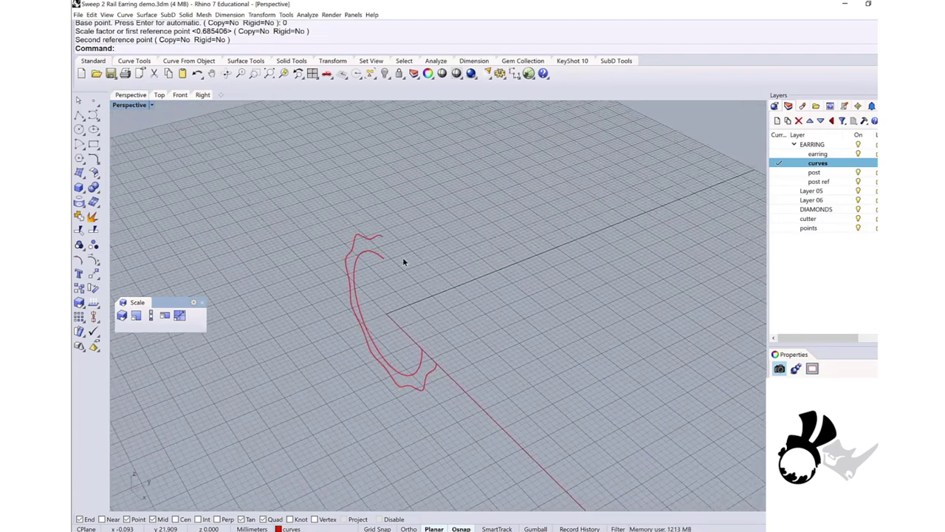
{"action": "left_click", "coordinate": [79, 118]}
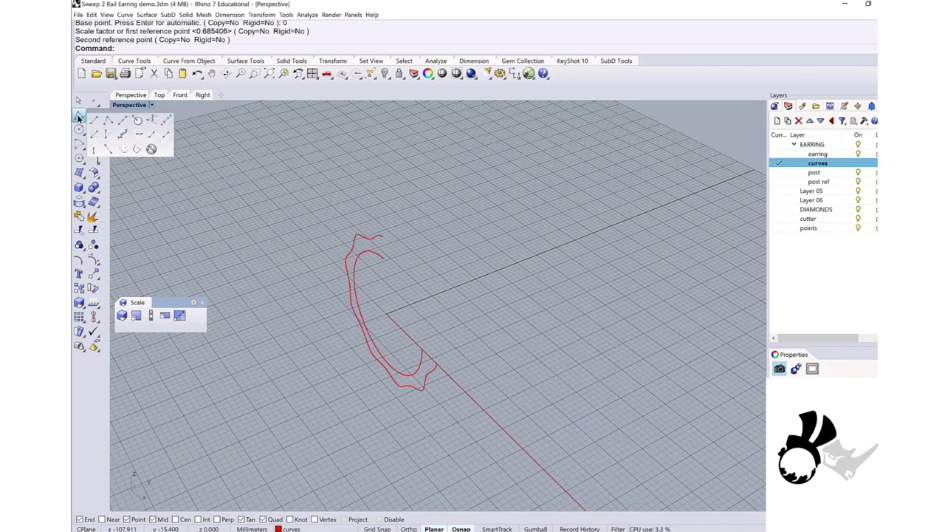
{"action": "left_click", "coordinate": [122, 124]}
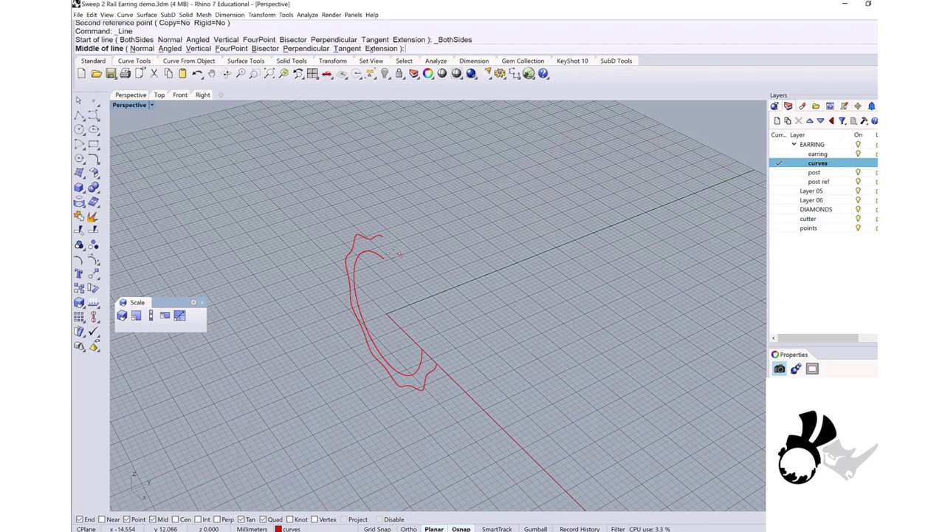
{"action": "right_click_drag", "start_coordinate": [420, 237], "coordinate": [394, 299]}
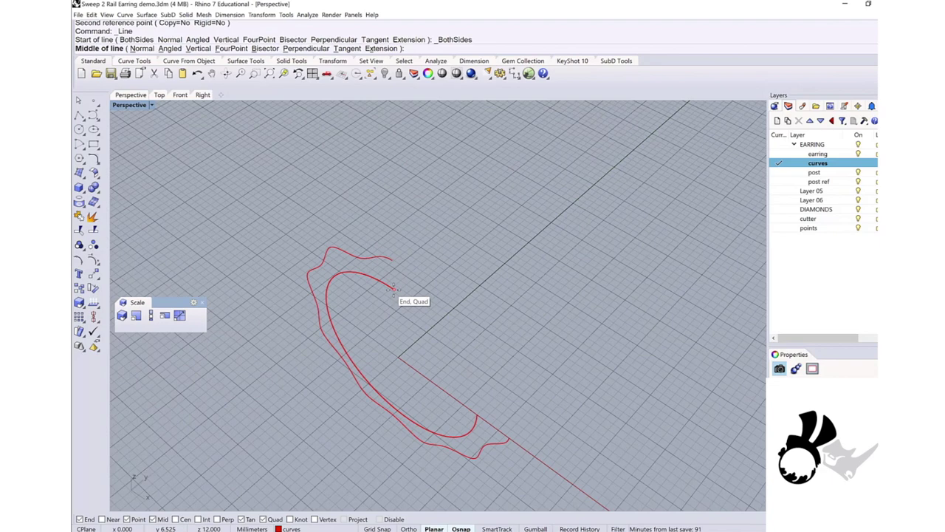
{"action": "left_click", "coordinate": [394, 294]}
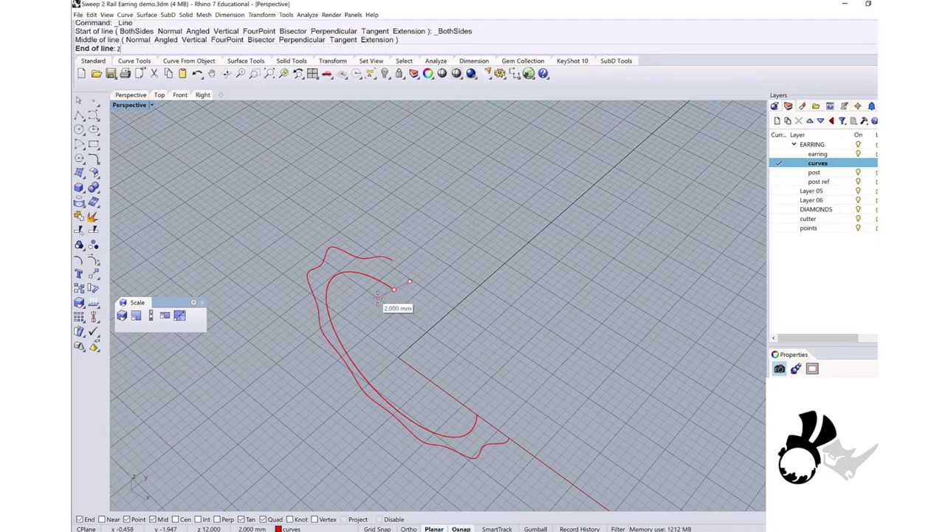
{"action": "type", "text": "2"}
{"action": "key", "text": "Return"}
{"action": "key", "text": "shift"}
{"action": "left_click", "coordinate": [373, 303]}
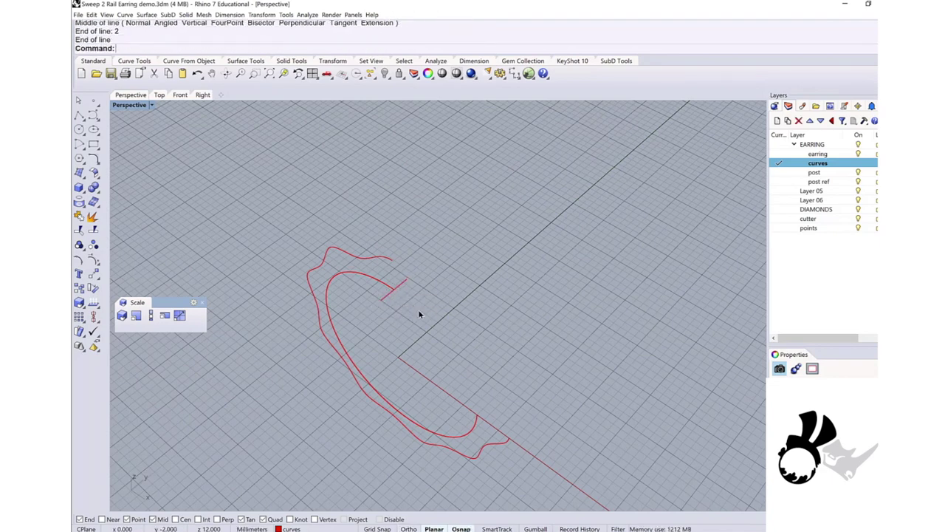
Draw a second BothSides line centred on the inner arc's lower end on the X axis, extending 2 mm each way perpendicular to the arc's plane
{"action": "right_click_drag", "start_coordinate": [481, 327], "coordinate": [472, 314]}
{"action": "right_click", "coordinate": [460, 341]}
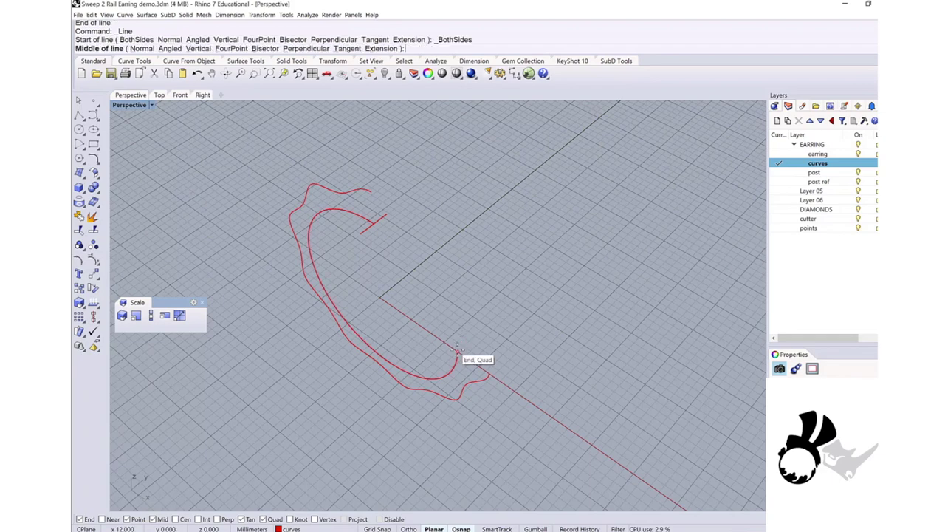
{"action": "left_click", "coordinate": [457, 352]}
{"action": "type", "text": "2"}
{"action": "key", "text": "Return"}
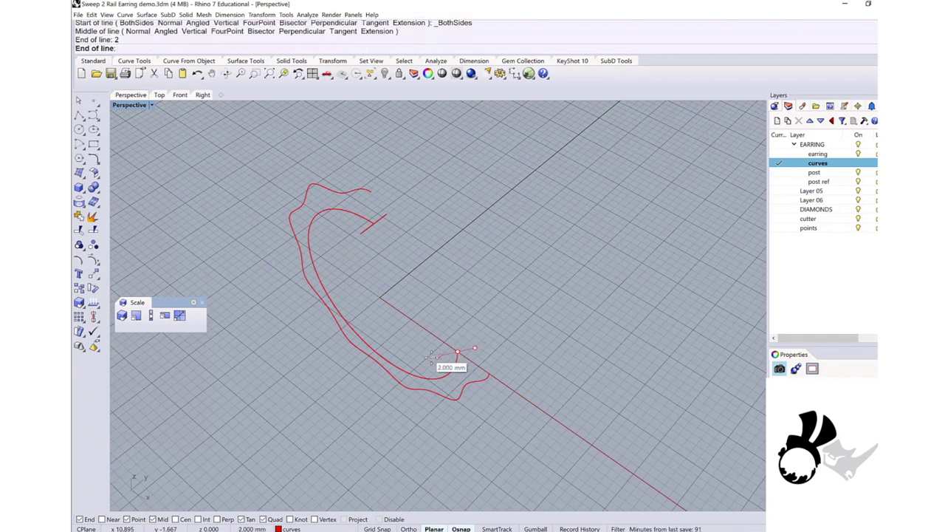
{"action": "key", "text": "F8"}
{"action": "left_click", "coordinate": [432, 358], "text": "shift"}
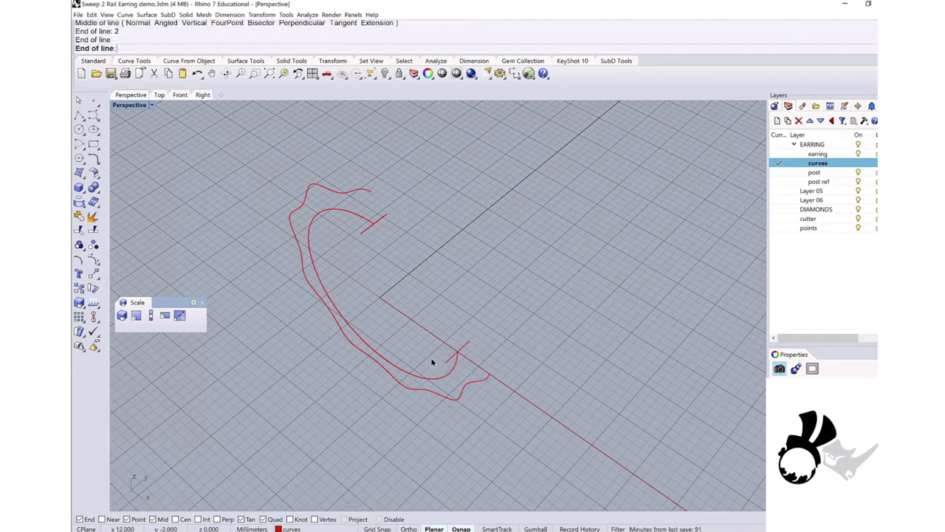
Draw an arc between both ends of the upper cross line, passing through the outer arc's upper end
{"action": "left_click", "coordinate": [77, 146]}
{"action": "left_click", "coordinate": [171, 159]}
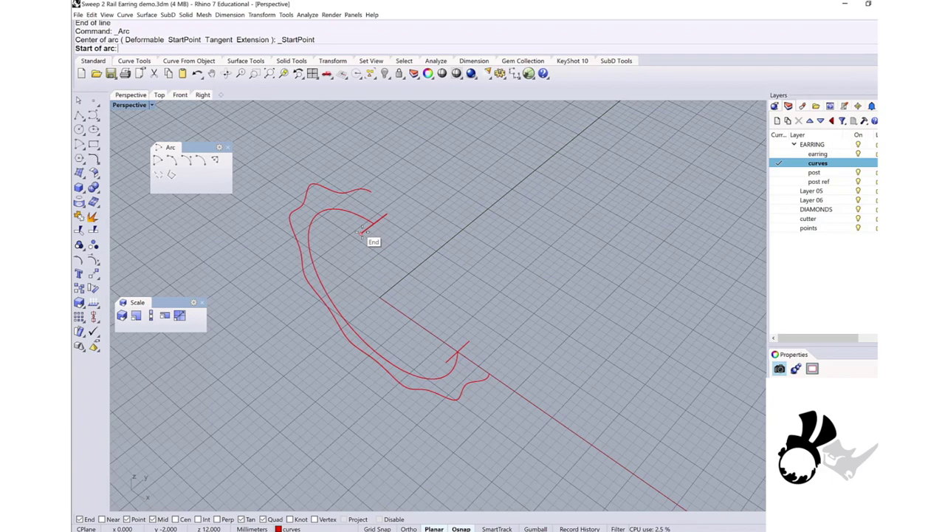
{"action": "left_click", "coordinate": [362, 232]}
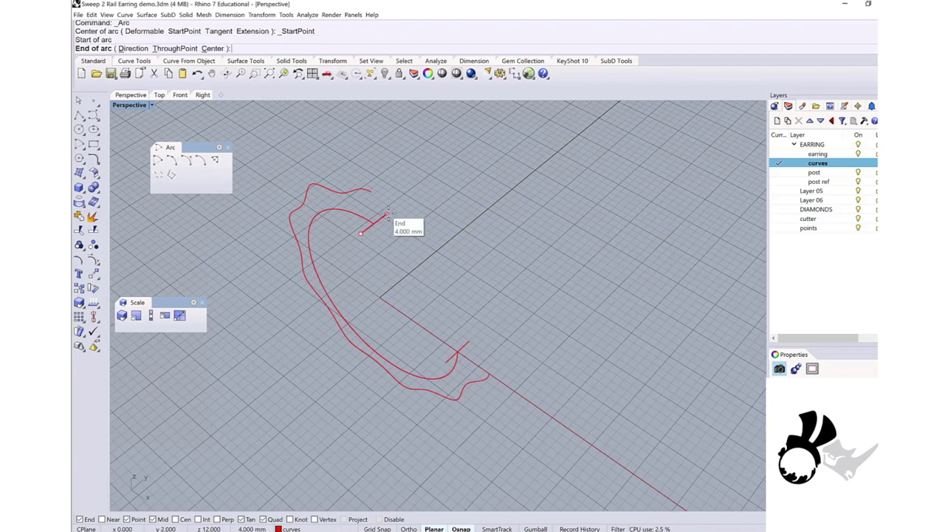
{"action": "left_click", "coordinate": [384, 214]}
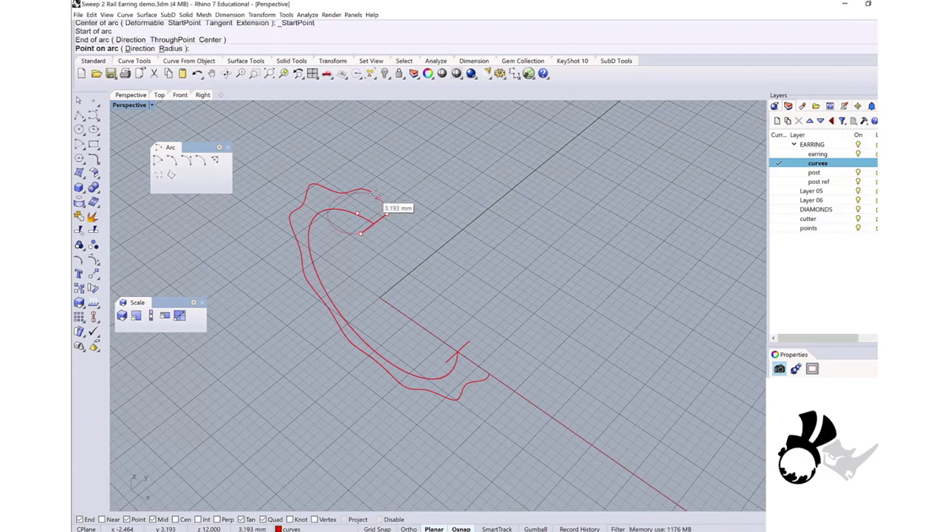
{"action": "left_click", "coordinate": [374, 191]}
Draw an arc between both ends of the lower cross line, passing through the outer arc's end on the X axis
{"action": "right_click_drag", "start_coordinate": [420, 239], "coordinate": [461, 300]}
{"action": "right_click", "coordinate": [373, 216]}
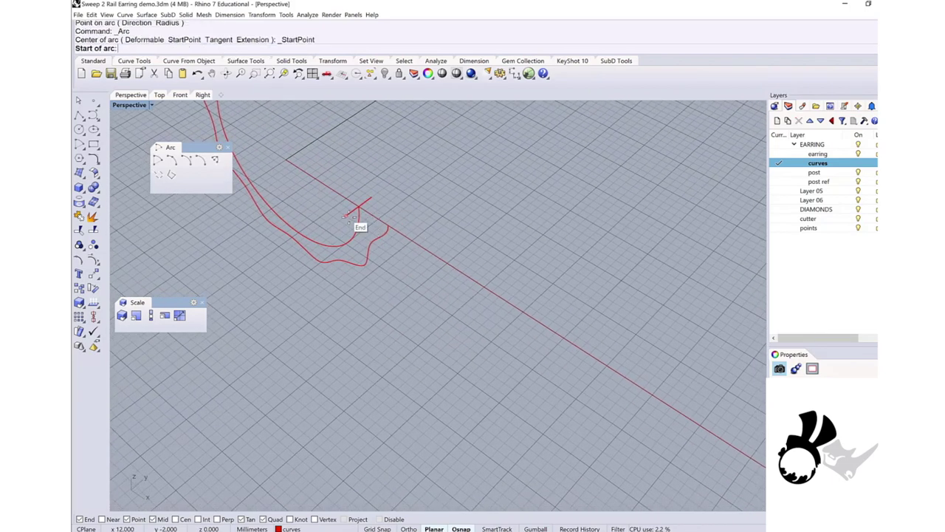
{"action": "left_click", "coordinate": [352, 217]}
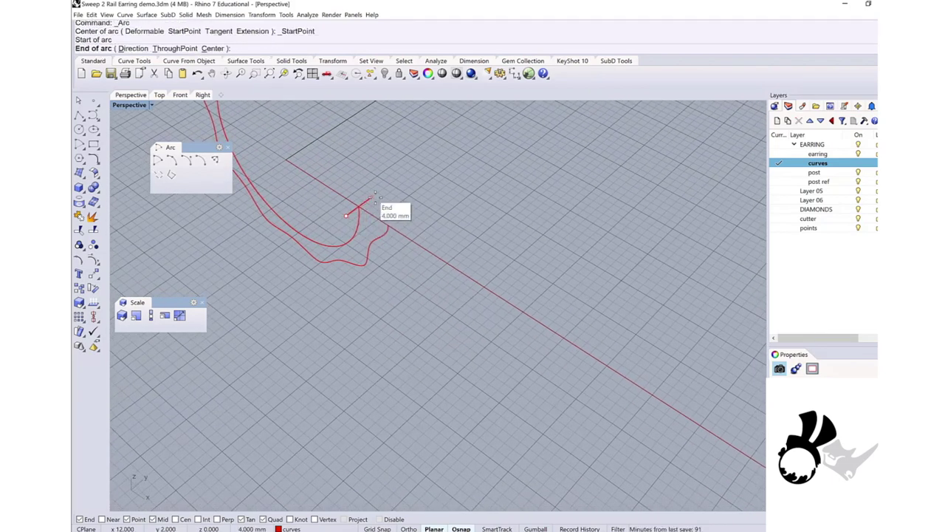
{"action": "left_click", "coordinate": [371, 198]}
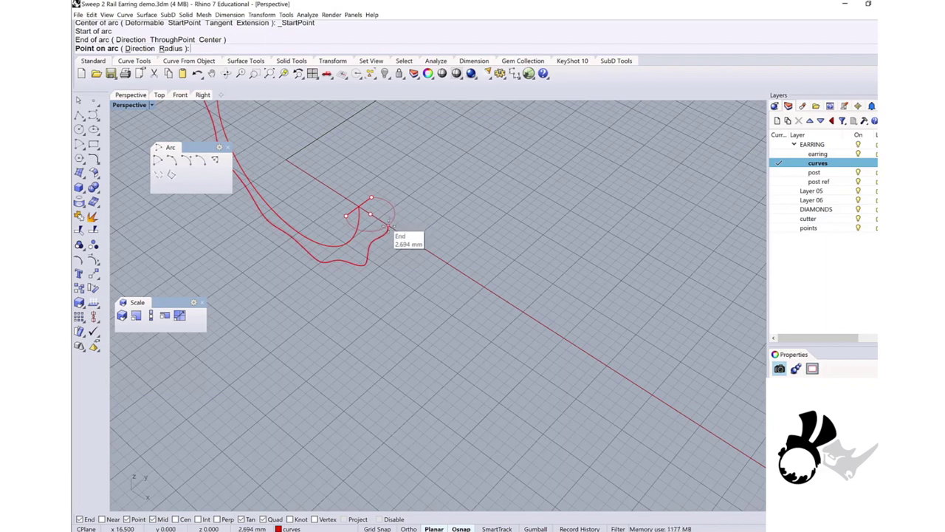
{"action": "left_click", "coordinate": [390, 225]}
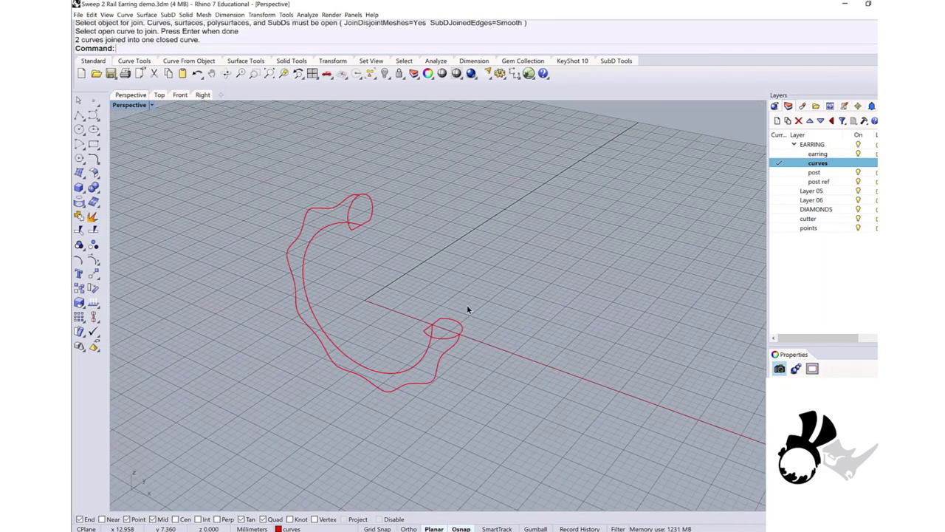
Make earring the current layer and start Sweep 2 Rails with the inner and wavy outer arcs as rails and both closed end profiles as cross-sections
{"action": "left_click", "coordinate": [778, 154]}
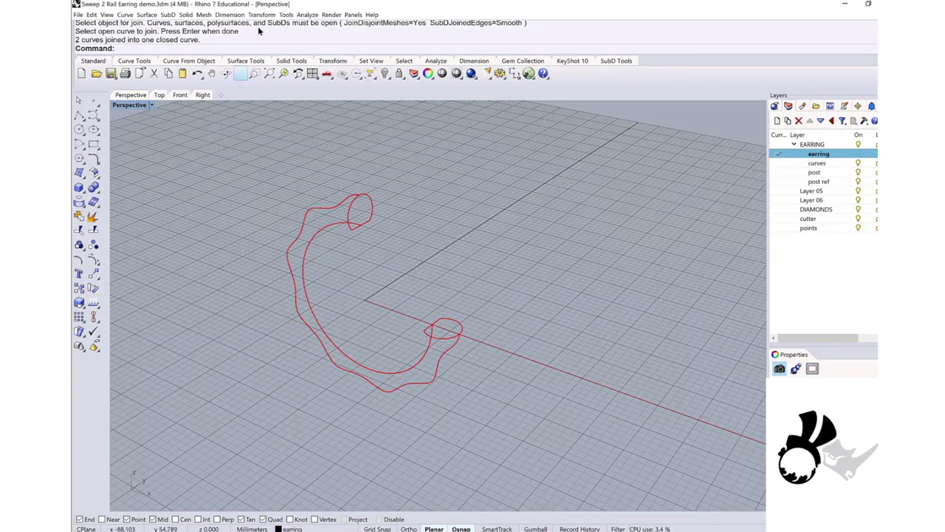
{"action": "left_click", "coordinate": [245, 61]}
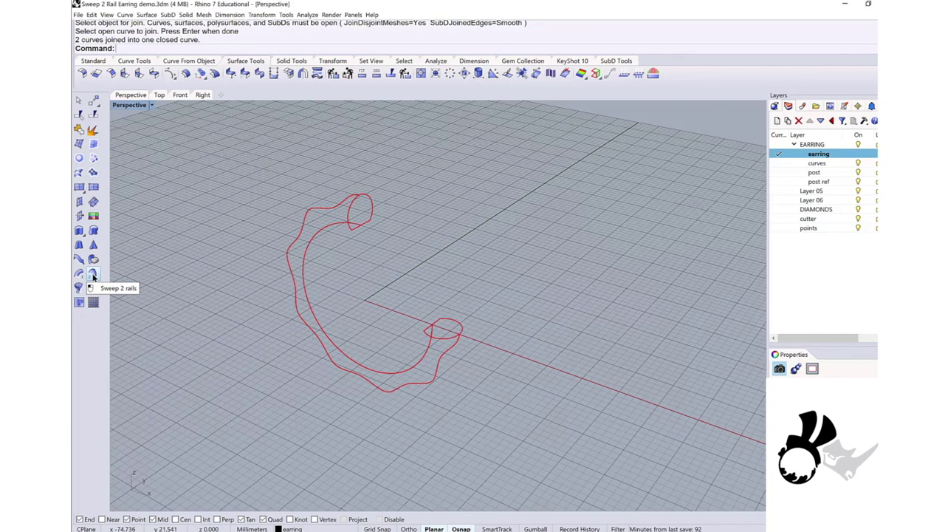
{"action": "left_click", "coordinate": [93, 276]}
{"action": "left_click", "coordinate": [328, 231]}
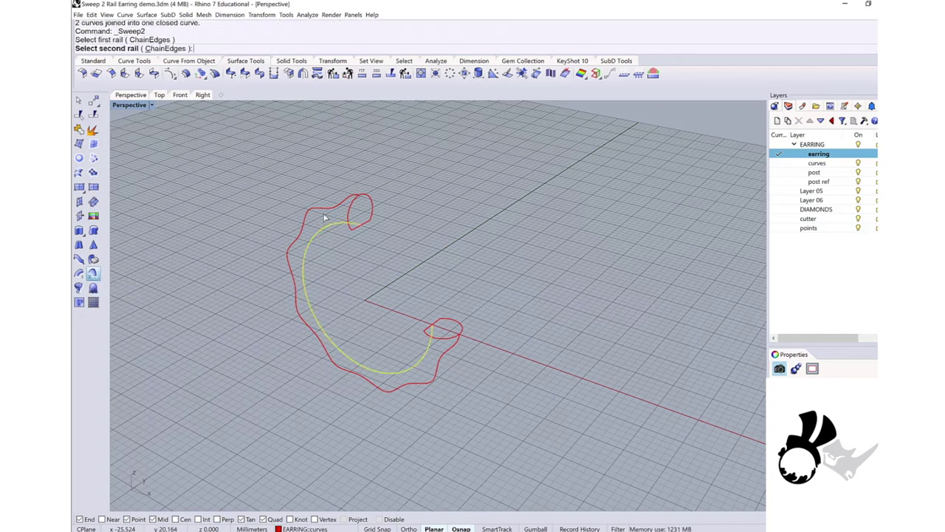
{"action": "left_click", "coordinate": [325, 214]}
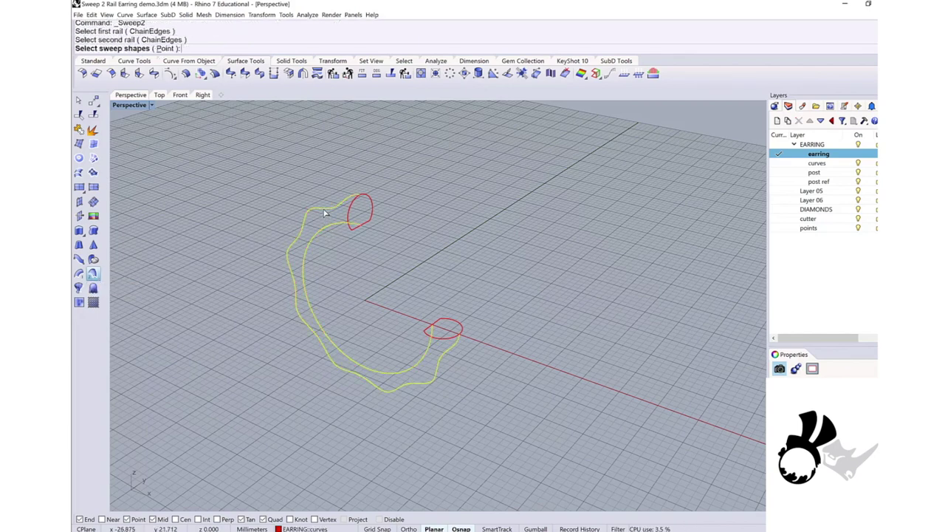
{"action": "scroll", "coordinate": [355, 239], "scroll_direction": "up", "scroll_amount": 2}
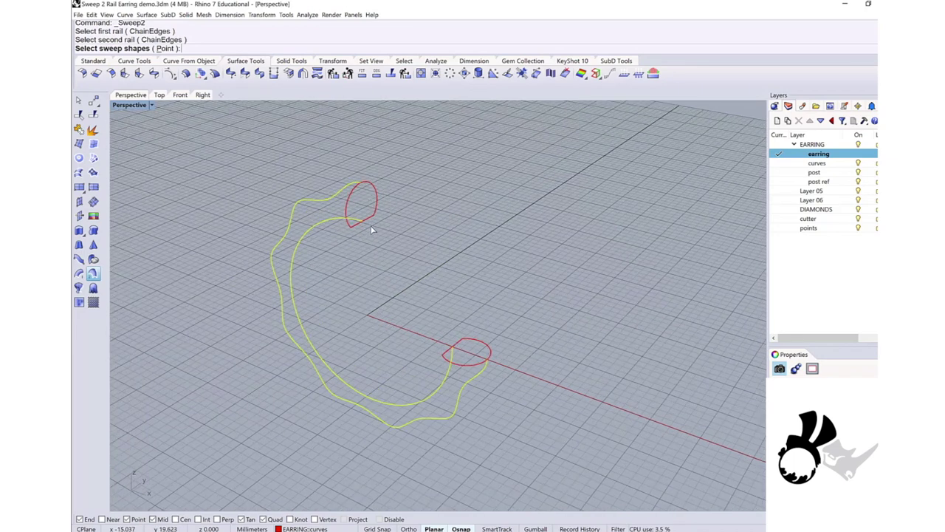
{"action": "left_click", "coordinate": [373, 221]}
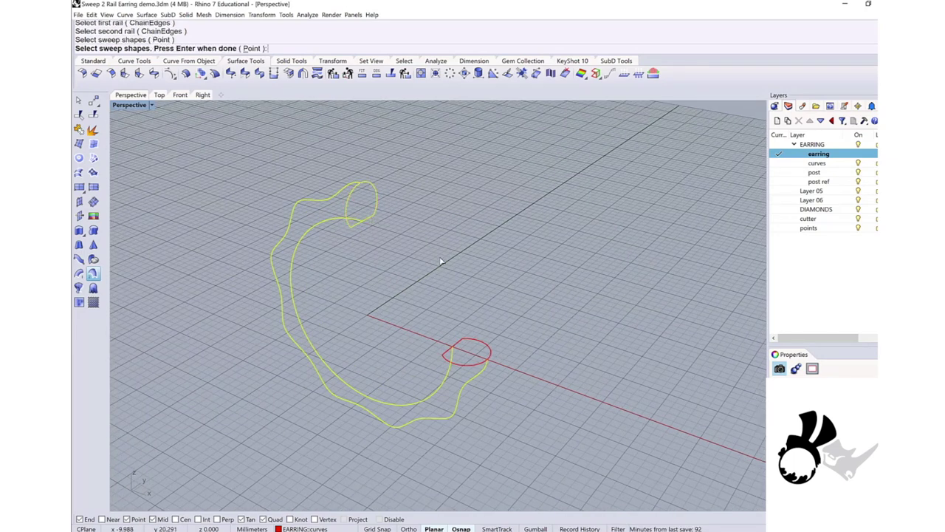
{"action": "left_click", "coordinate": [456, 362]}
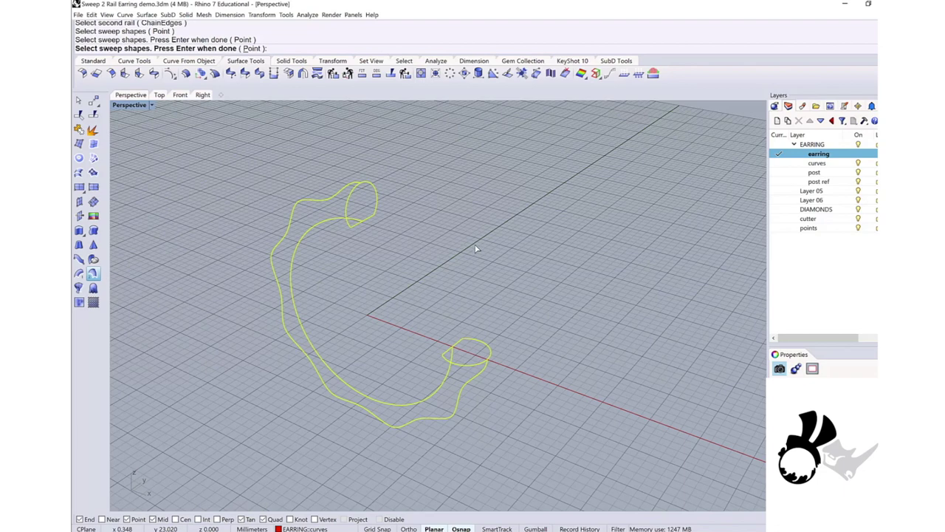
Move both profile seam points to their straight edges' midpoints at the inner rail and create the sweep with unchanged cross-sections and refitted rails
{"action": "key", "text": "Return"}
{"action": "scroll", "coordinate": [373, 214], "scroll_direction": "up", "scroll_amount": 1}
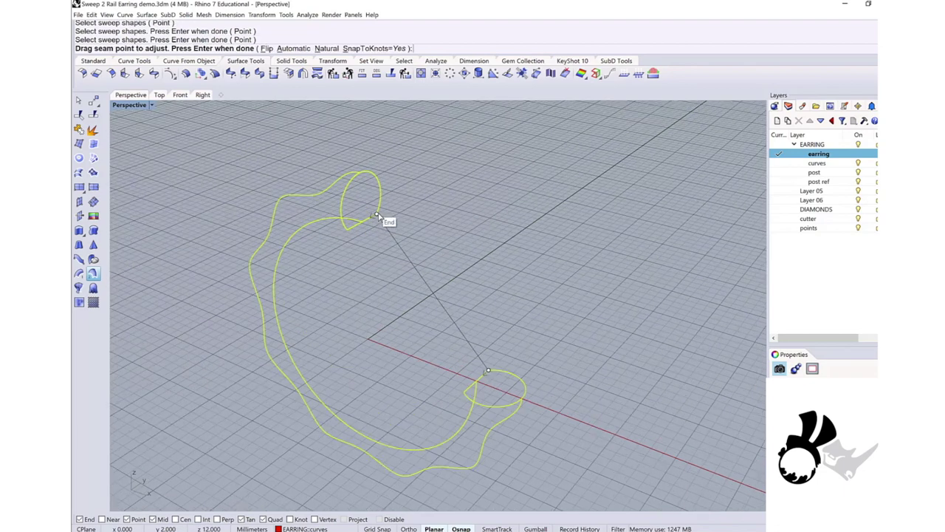
{"action": "left_click_drag", "start_coordinate": [376, 216], "coordinate": [362, 222]}
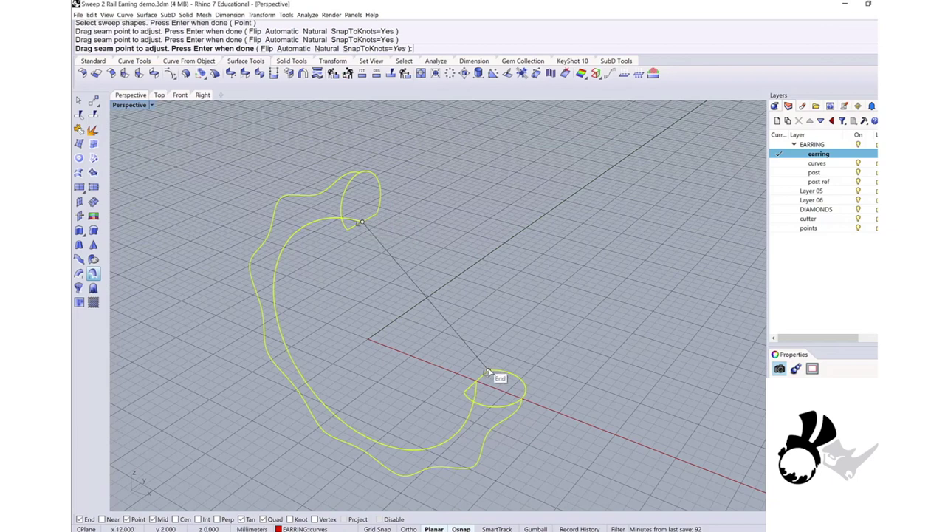
{"action": "left_click_drag", "start_coordinate": [488, 371], "coordinate": [476, 383]}
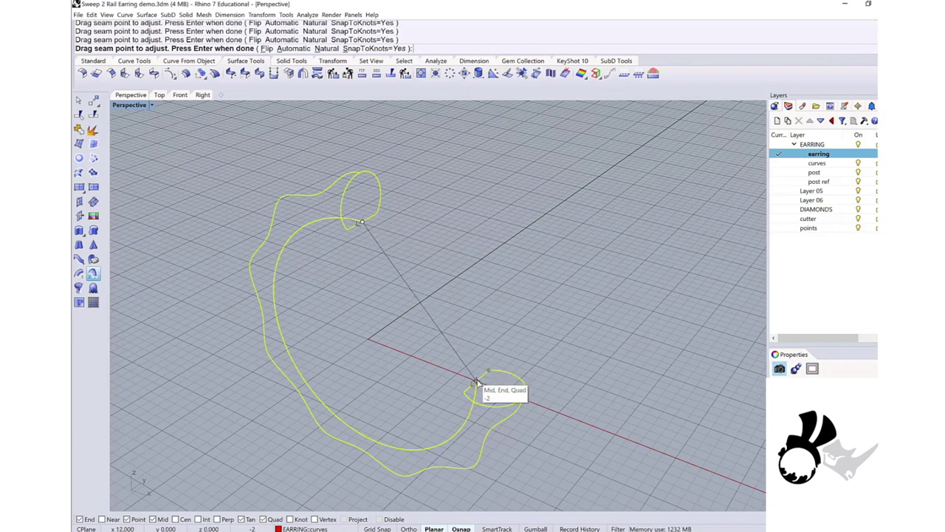
{"action": "right_click_drag", "start_coordinate": [476, 383], "coordinate": [428, 262]}
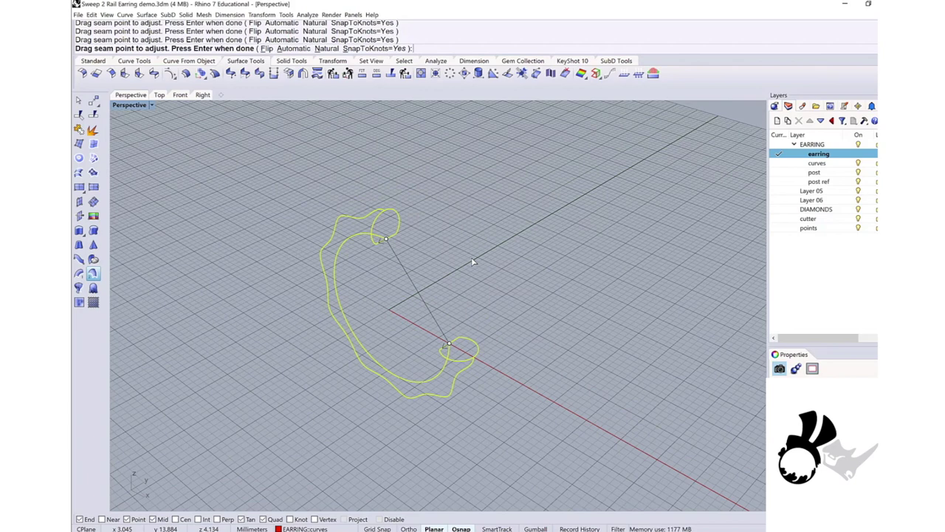
{"action": "key", "text": "Return"}
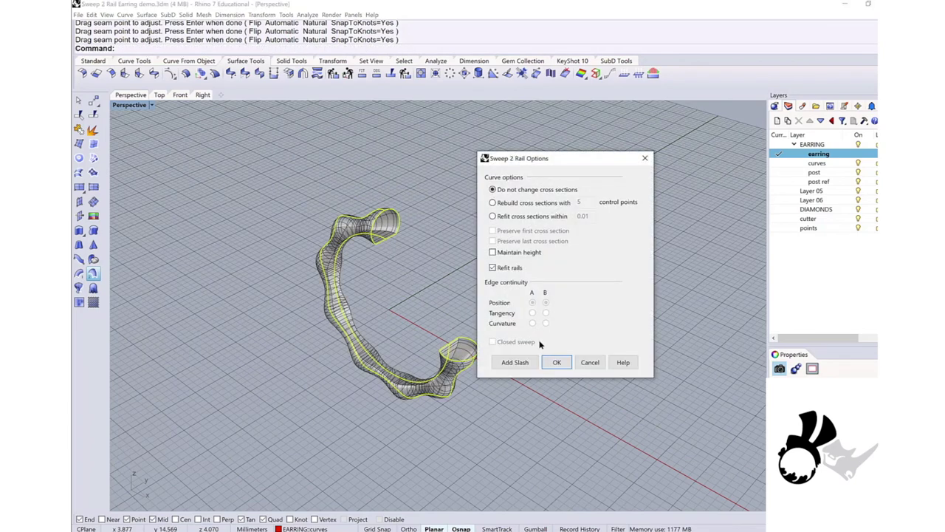
{"action": "left_click", "coordinate": [555, 362]}
Cap both open ends of the swept earring body
{"action": "mouse_move", "coordinate": [490, 316]}
{"action": "right_mouse_down"}
{"action": "mouse_move", "coordinate": [395, 222]}
{"action": "mouse_move", "coordinate": [478, 207]}
{"action": "mouse_move", "coordinate": [366, 214]}
{"action": "right_mouse_up"}
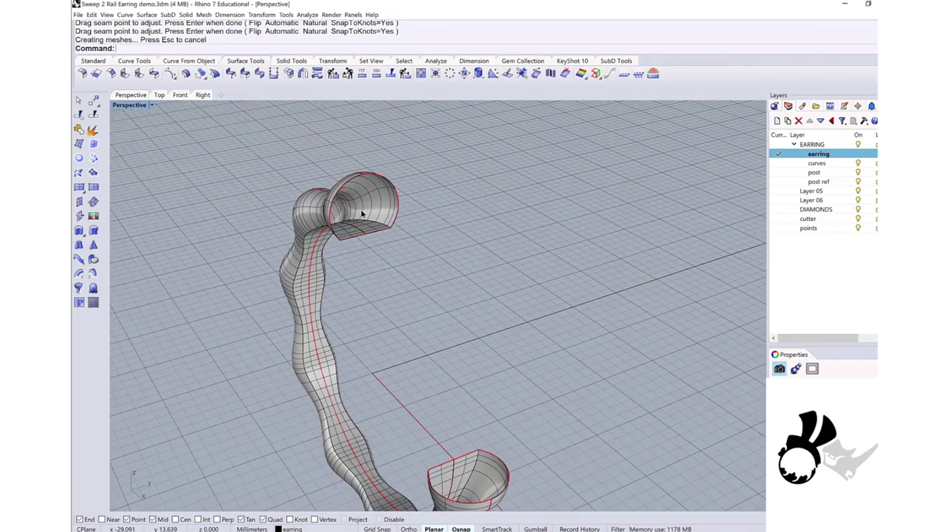
{"action": "key", "text": "Return"}
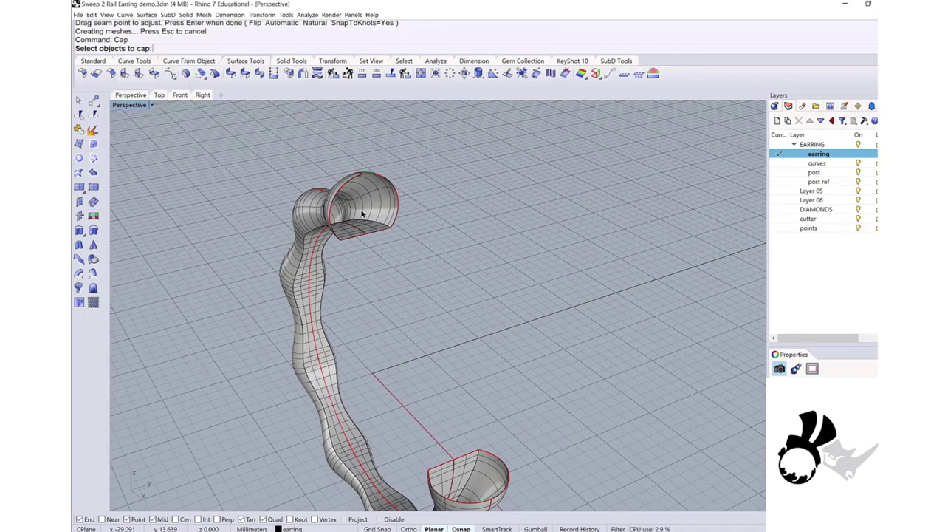
{"action": "left_click", "coordinate": [388, 212]}
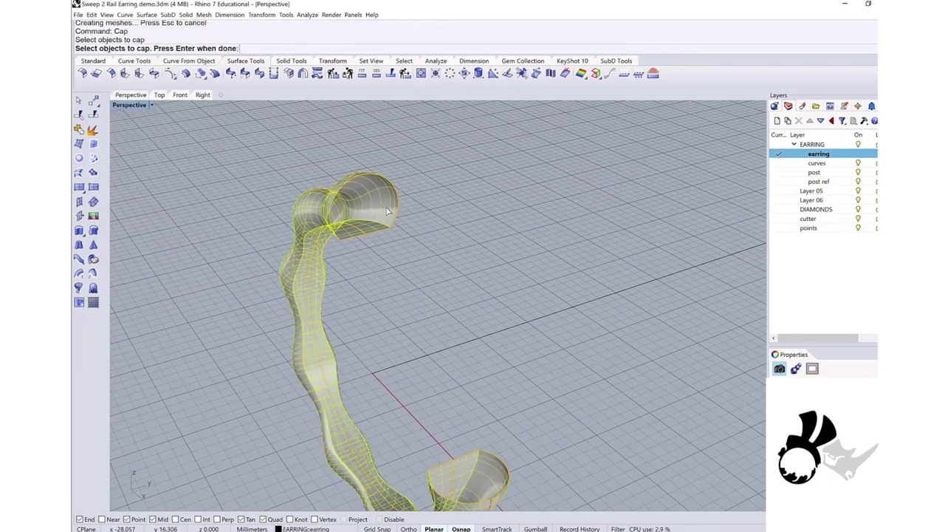
{"action": "key", "text": "Return"}
{"action": "scroll", "coordinate": [390, 204], "scroll_direction": "down", "scroll_amount": 3}
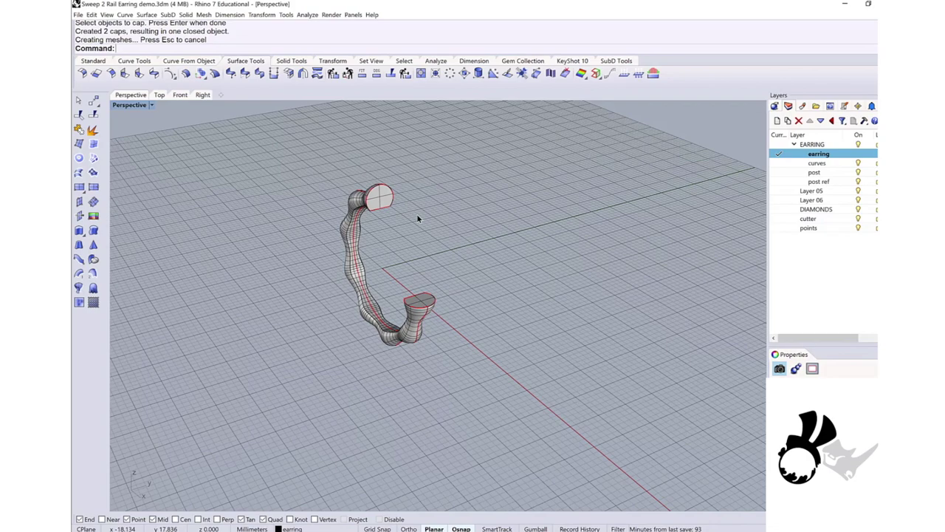
Select the gem together with its cutter and point to inspect them, clear the selection, and hide the cutter layer
{"action": "right_click_drag", "start_coordinate": [417, 218], "coordinate": [507, 202]}
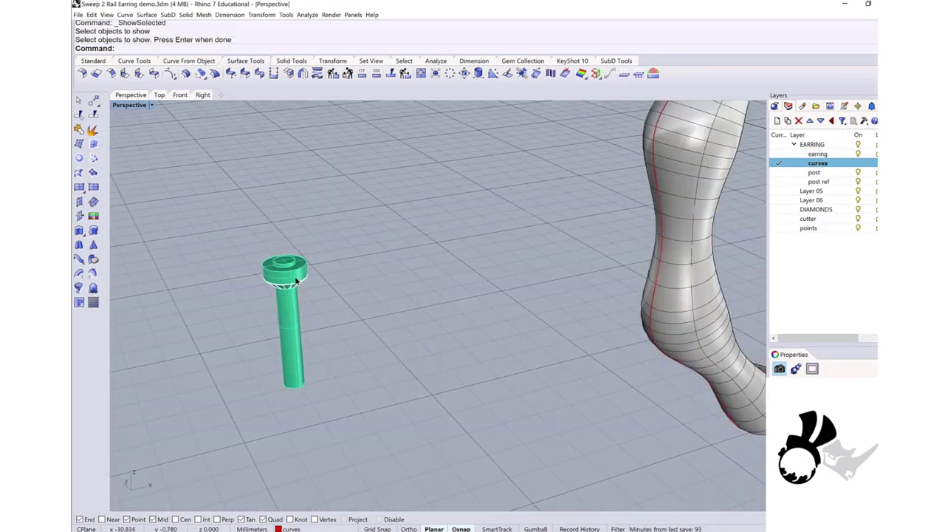
{"action": "scroll", "coordinate": [288, 284], "scroll_direction": "up", "scroll_amount": 2}
{"action": "key", "text": "ctrl+a"}
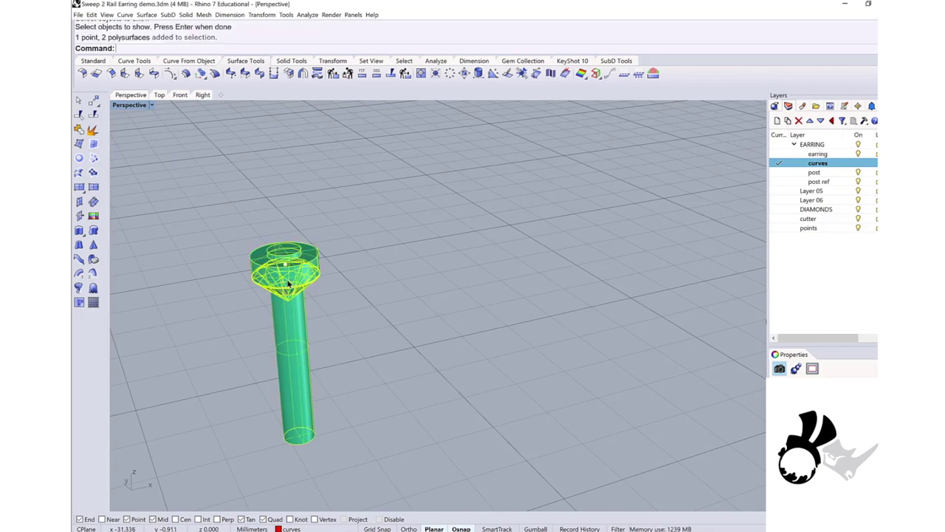
{"action": "left_click", "coordinate": [682, 215]}
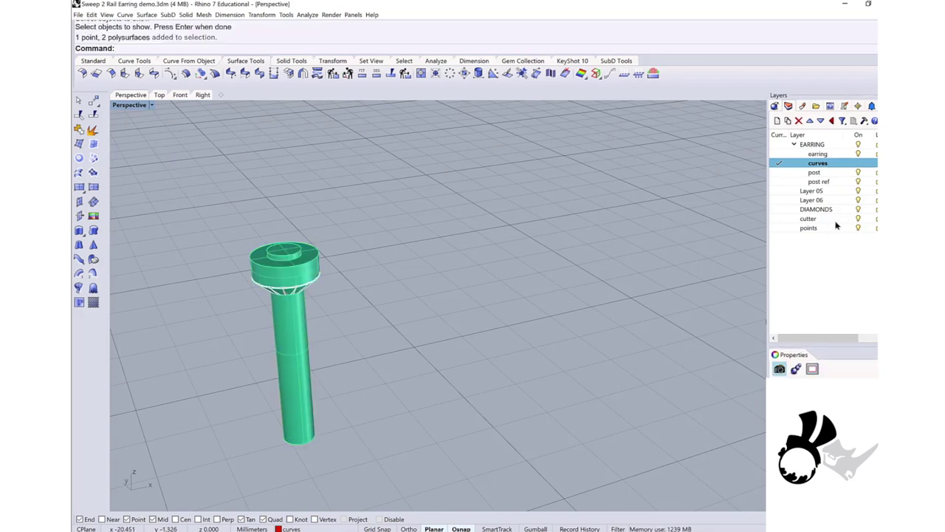
{"action": "left_click", "coordinate": [858, 219]}
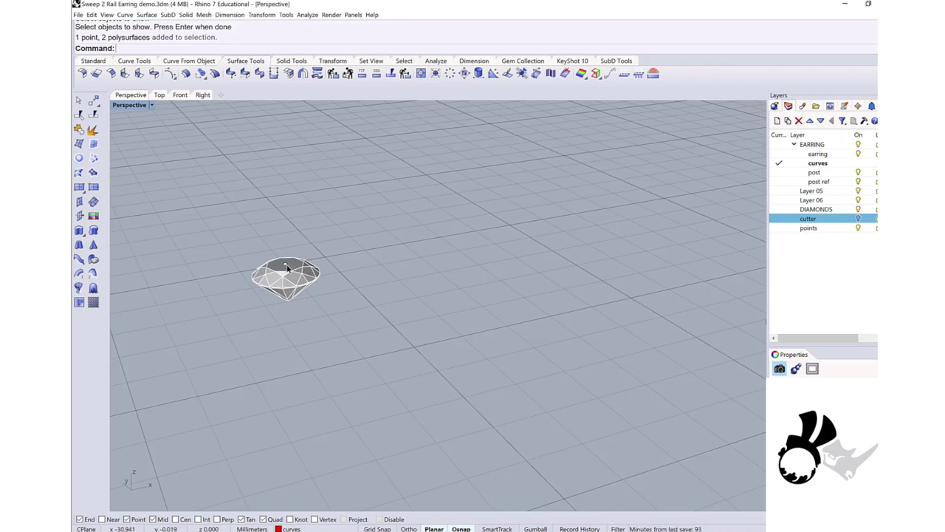
Hide the earring layer so only the construction curves of the earring are shown
{"action": "scroll", "coordinate": [286, 266], "scroll_direction": "down", "scroll_amount": 10}
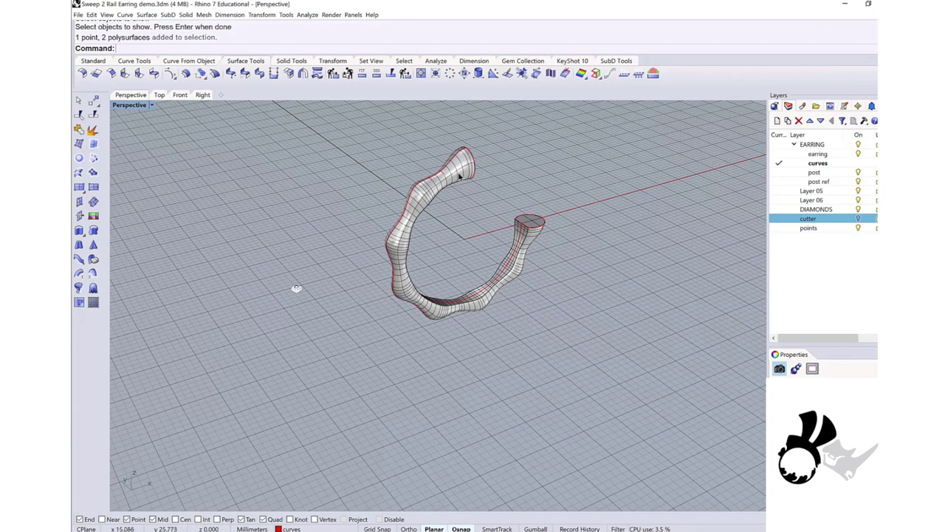
{"action": "left_click", "coordinate": [859, 154]}
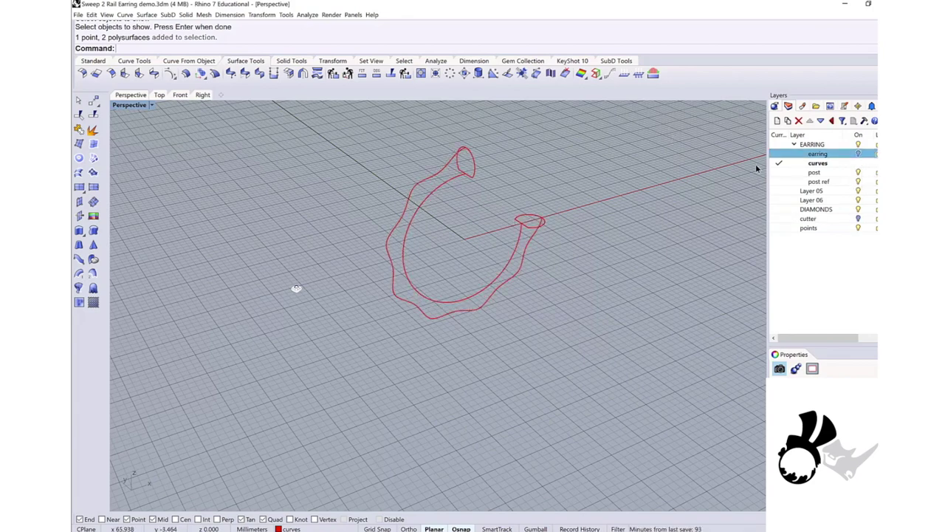
{"action": "right_click_drag", "start_coordinate": [410, 189], "coordinate": [422, 185]}
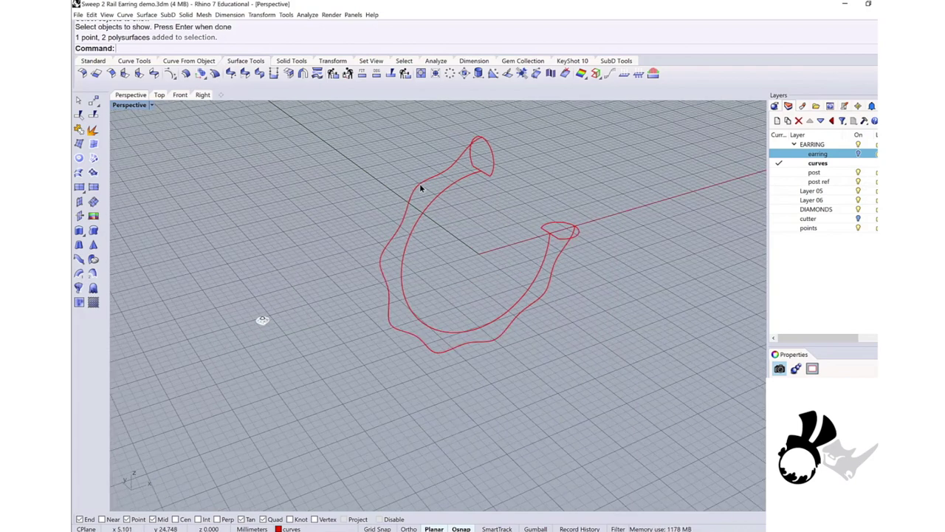
Divide the wavy outer curve into 7 segments with points marking its ends, and clear the selection
{"action": "left_click", "coordinate": [393, 201]}
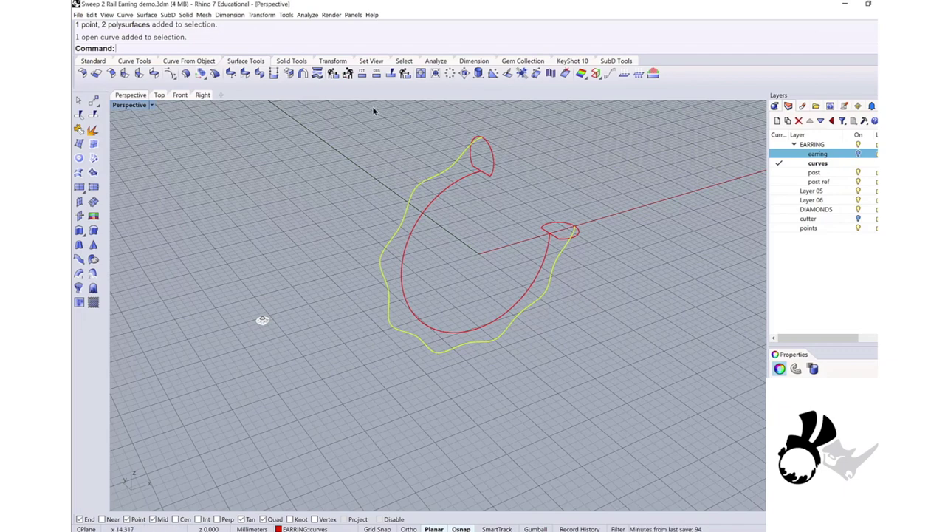
{"action": "left_click", "coordinate": [85, 62]}
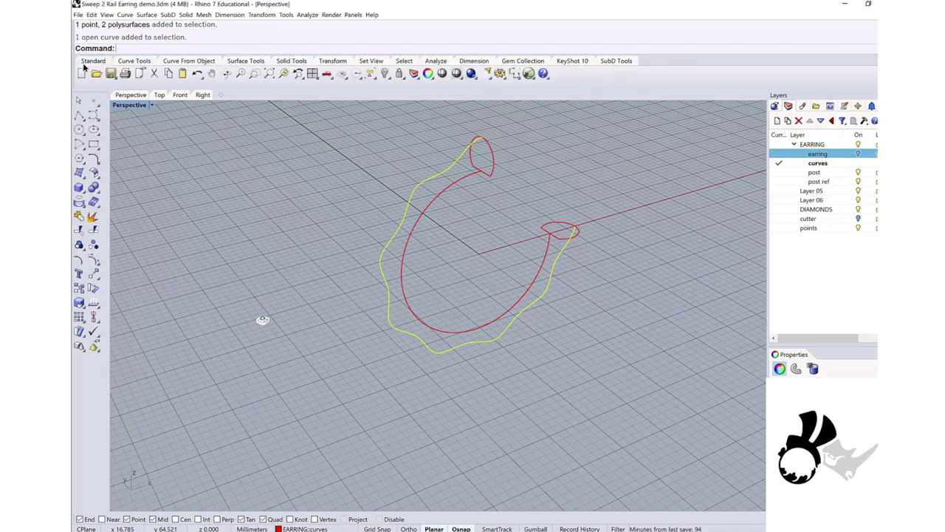
{"action": "left_click", "coordinate": [94, 102]}
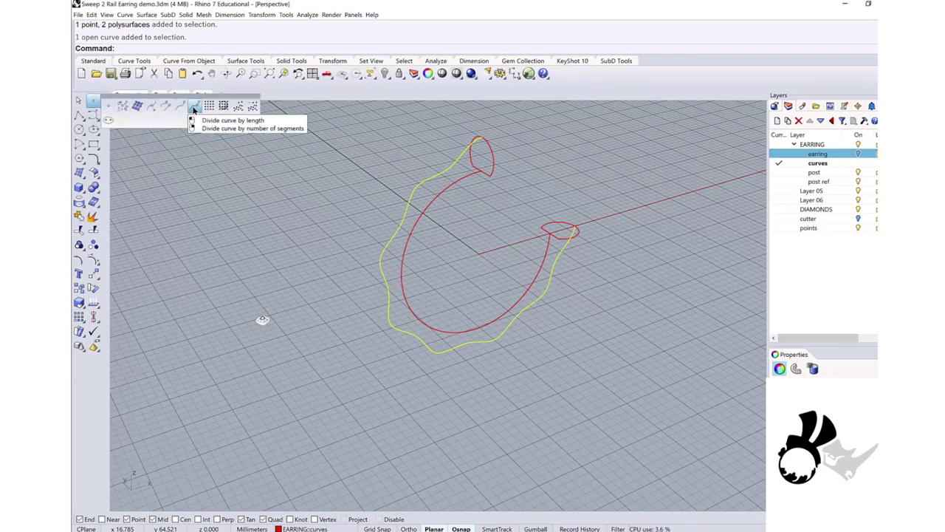
{"action": "left_click", "coordinate": [193, 108]}
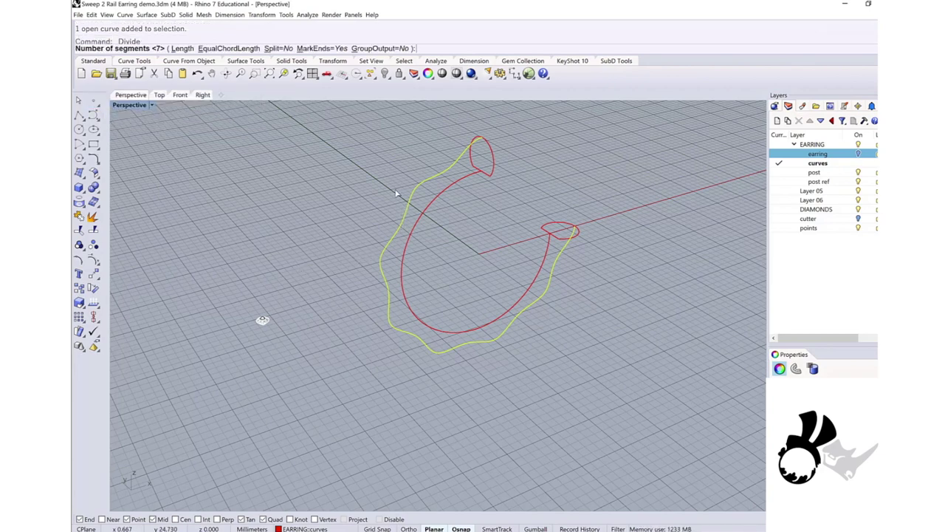
{"action": "key", "text": "Return"}
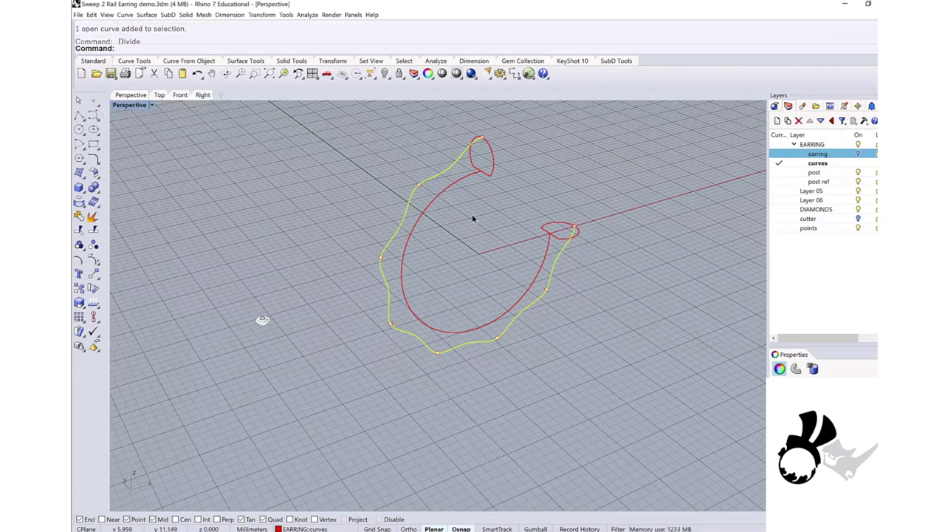
{"action": "key", "text": "Escape"}
{"action": "key", "text": "Left"}
{"action": "key", "text": "Left"}
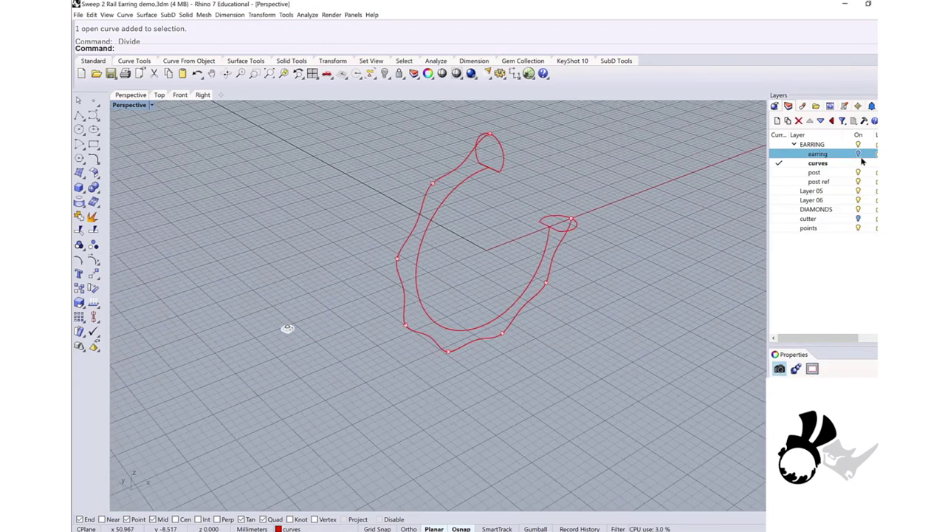
Turn the earring layer back on
{"action": "left_click", "coordinate": [858, 154]}
{"action": "key", "text": "Left"}
{"action": "key", "text": "Left"}
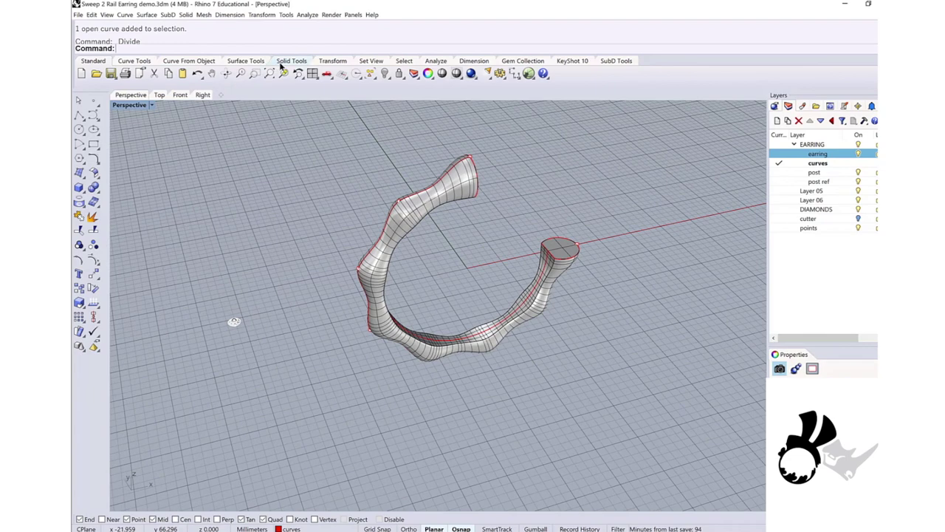
Start Orient on Surface for the grouped gem, cutter and point, with the gem's point as base and a reference point beside the gem
{"action": "left_click", "coordinate": [324, 62]}
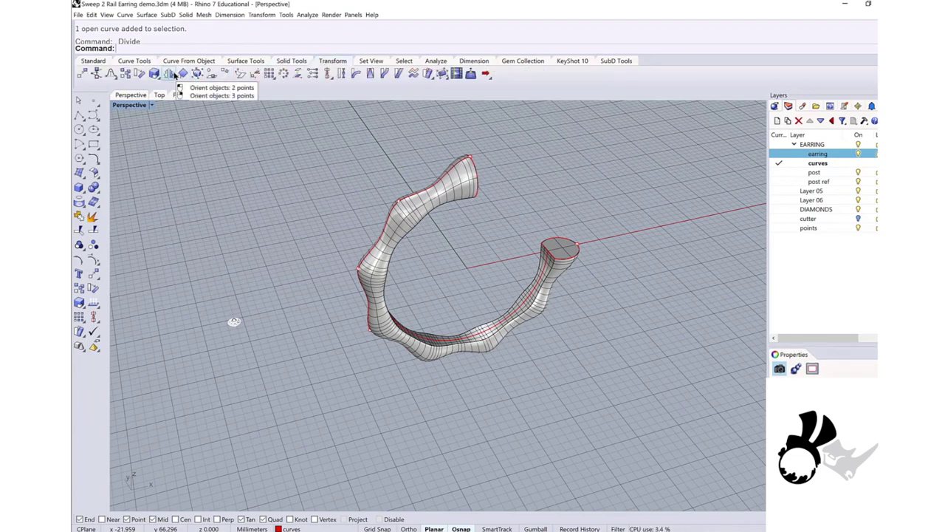
{"action": "left_click", "coordinate": [211, 74]}
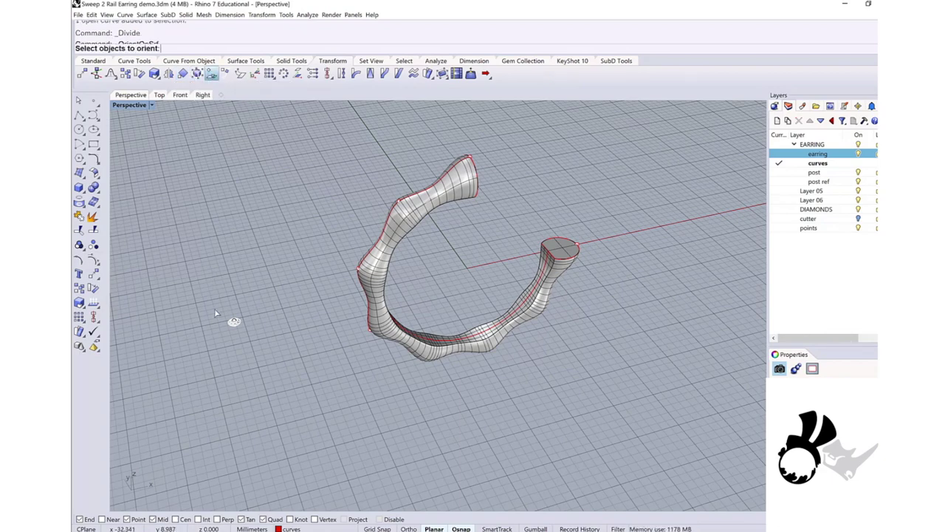
{"action": "left_click", "coordinate": [234, 323]}
{"action": "scroll", "coordinate": [240, 314], "scroll_direction": "up", "scroll_amount": 5}
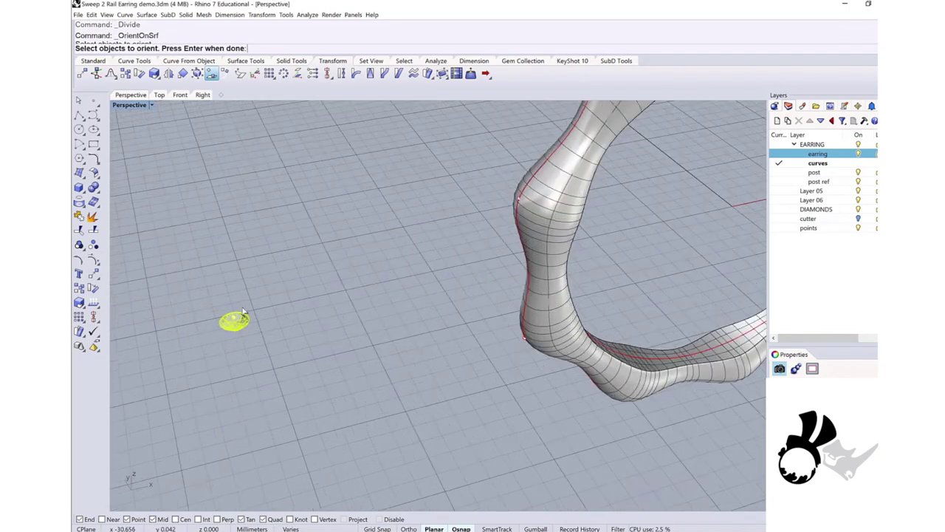
{"action": "key", "text": "Return"}
{"action": "scroll", "coordinate": [238, 318], "scroll_direction": "up", "scroll_amount": 4}
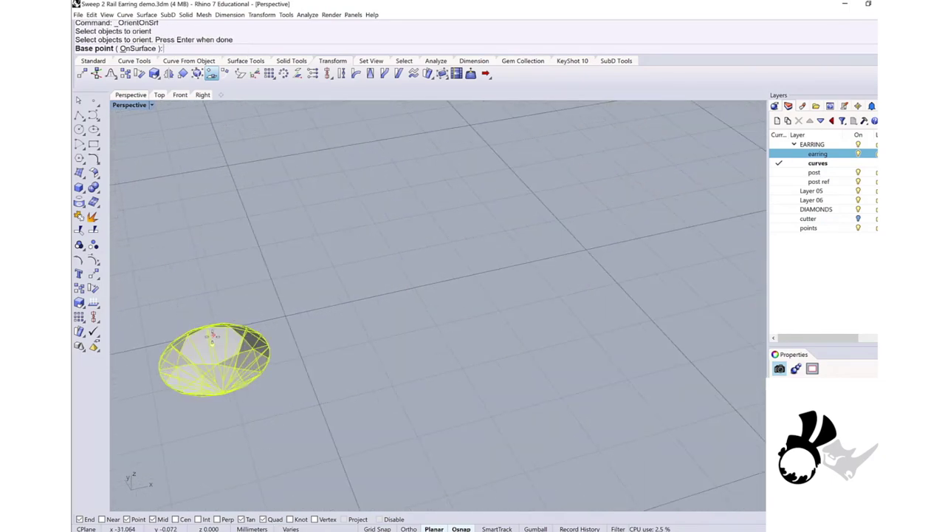
{"action": "left_click", "coordinate": [211, 347]}
{"action": "scroll", "coordinate": [212, 346], "scroll_direction": "down", "scroll_amount": 3}
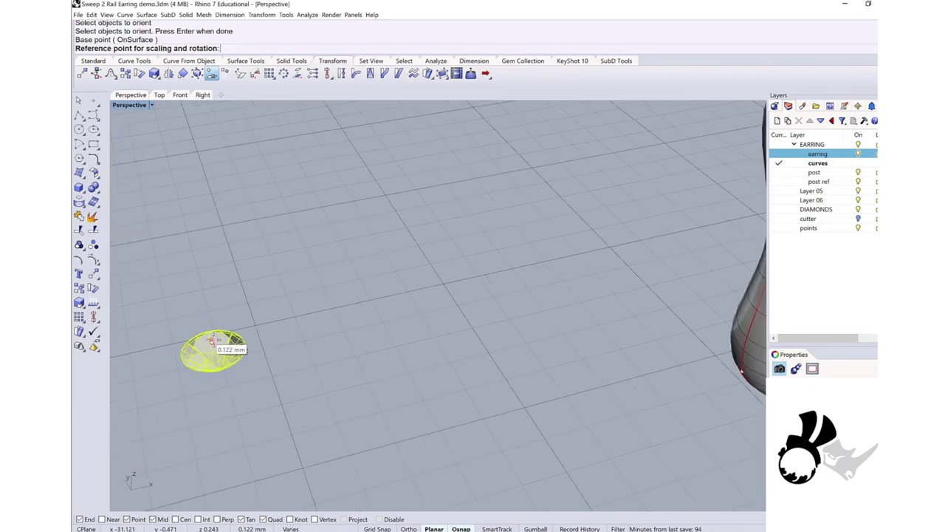
{"action": "left_click", "coordinate": [394, 298]}
Choose the swept earring surface as the target, with uniform scale 1.0, rotation angle 0.0 and Rigid enabled
{"action": "scroll", "coordinate": [393, 297], "scroll_direction": "down", "scroll_amount": 5}
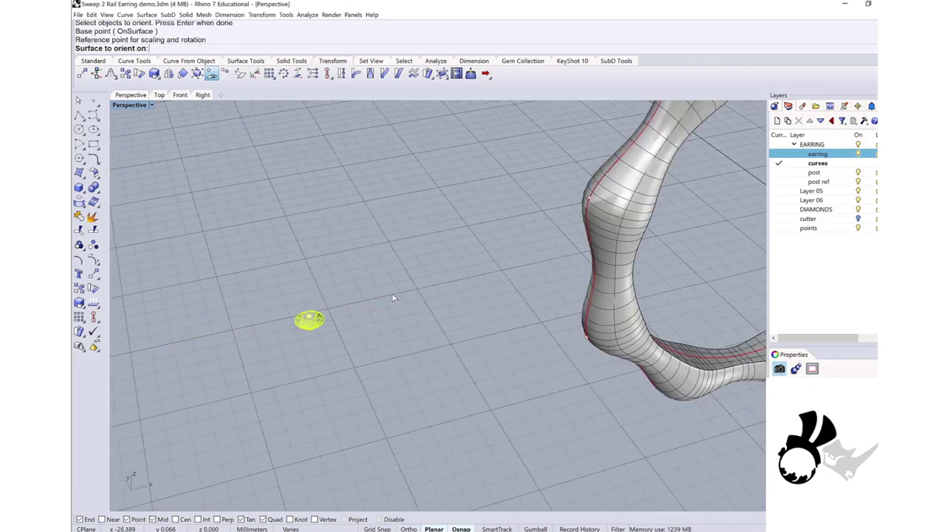
{"action": "scroll", "coordinate": [432, 268], "scroll_direction": "up", "scroll_amount": 4}
{"action": "scroll", "coordinate": [491, 235], "scroll_direction": "up", "scroll_amount": 3}
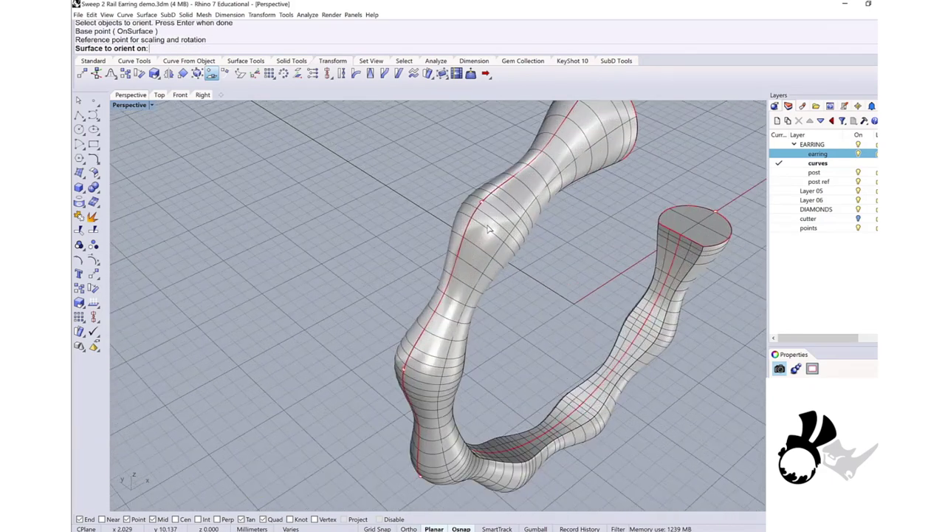
{"action": "left_click", "coordinate": [489, 228]}
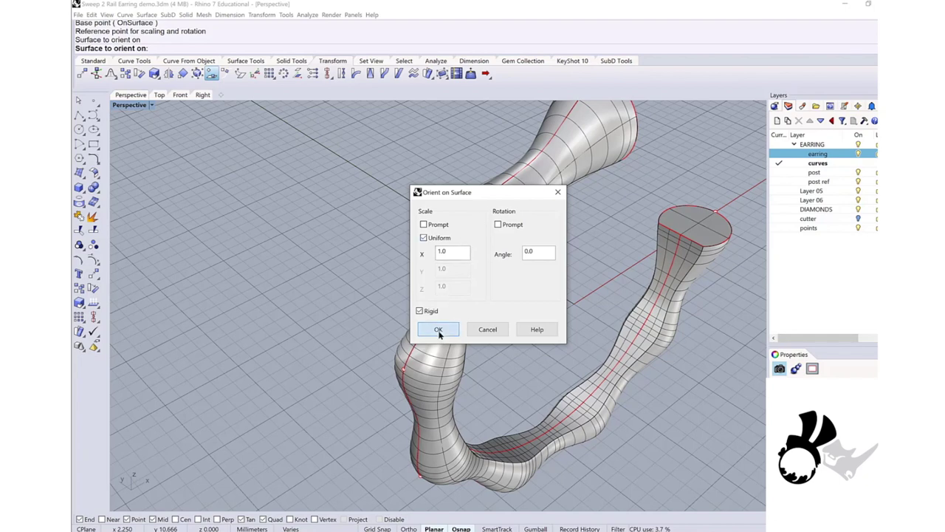
{"action": "left_click", "coordinate": [438, 330]}
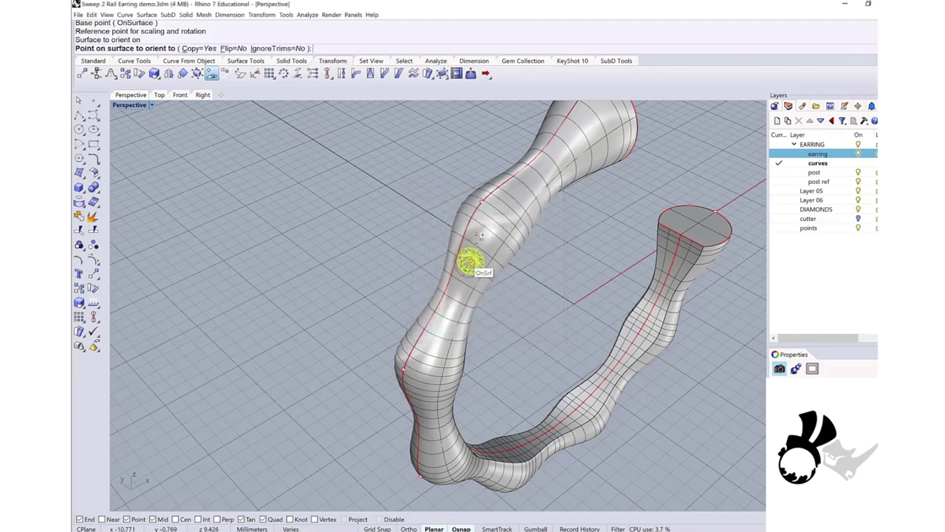
Place copies of the gem group on the first three wave-crest division points of the outer curve, starting from the upper end
{"action": "left_click", "coordinate": [481, 203]}
{"action": "right_click_drag", "start_coordinate": [416, 337], "coordinate": [479, 239]}
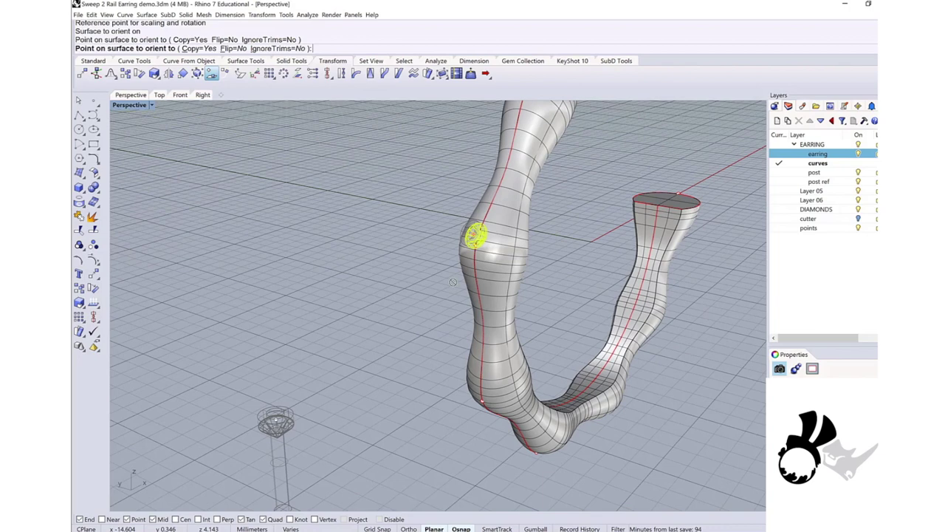
{"action": "left_click", "coordinate": [477, 246]}
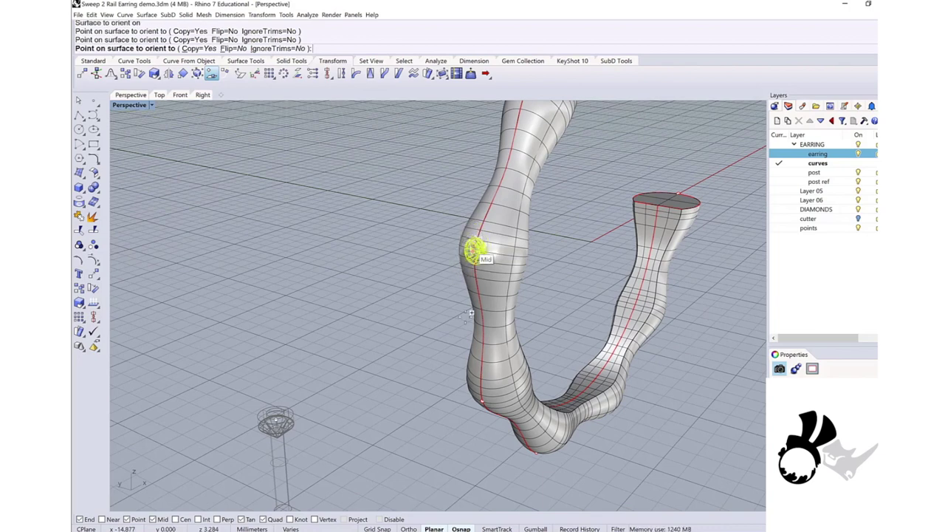
{"action": "right_click_drag", "start_coordinate": [447, 370], "coordinate": [443, 352]}
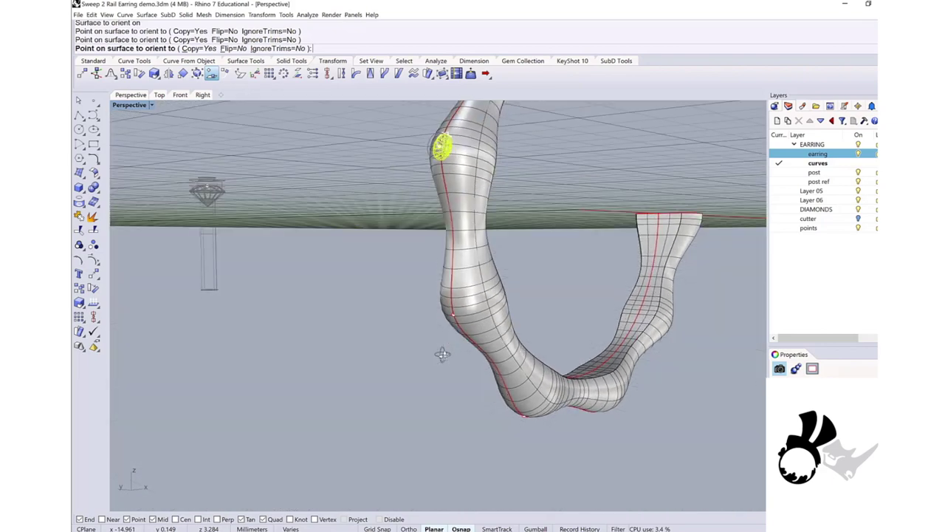
{"action": "right_click_drag", "start_coordinate": [455, 313], "coordinate": [507, 281]}
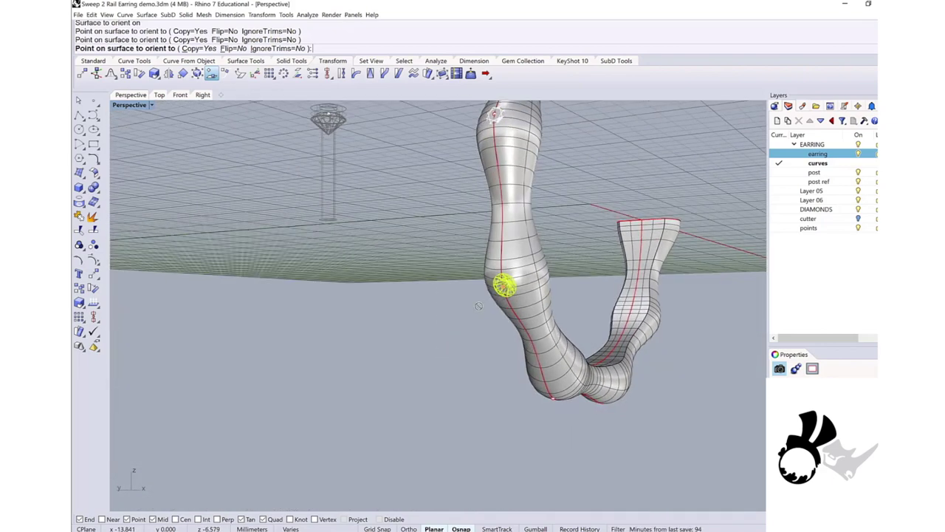
{"action": "left_click", "coordinate": [508, 286]}
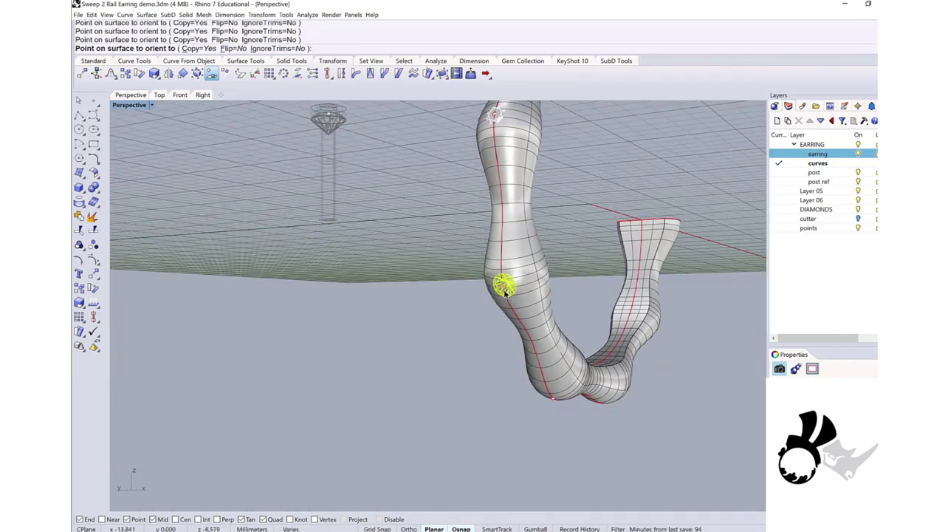
Place gem group copies on the remaining three wave-crest division points and finish orienting
{"action": "right_click_drag", "start_coordinate": [534, 379], "coordinate": [517, 352]}
{"action": "scroll", "coordinate": [517, 353], "scroll_direction": "up", "scroll_amount": 2}
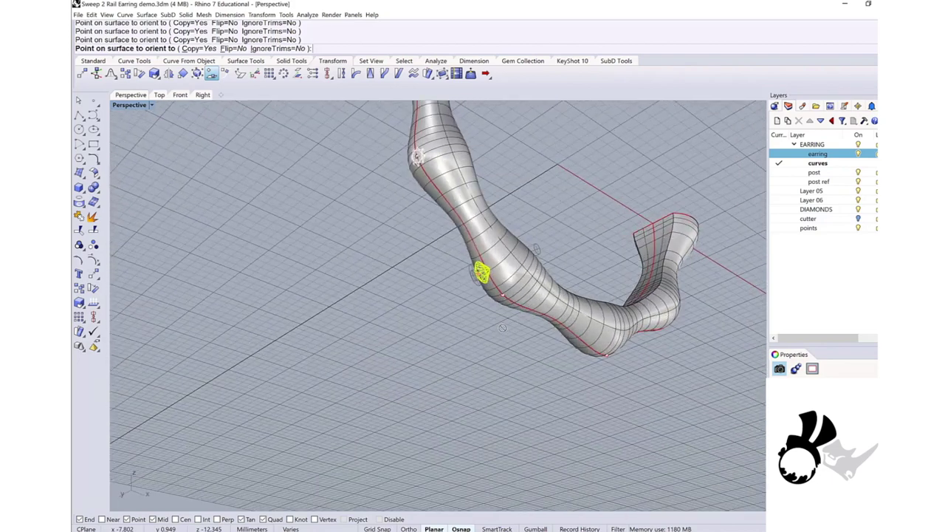
{"action": "scroll", "coordinate": [502, 322], "scroll_direction": "up", "scroll_amount": 2}
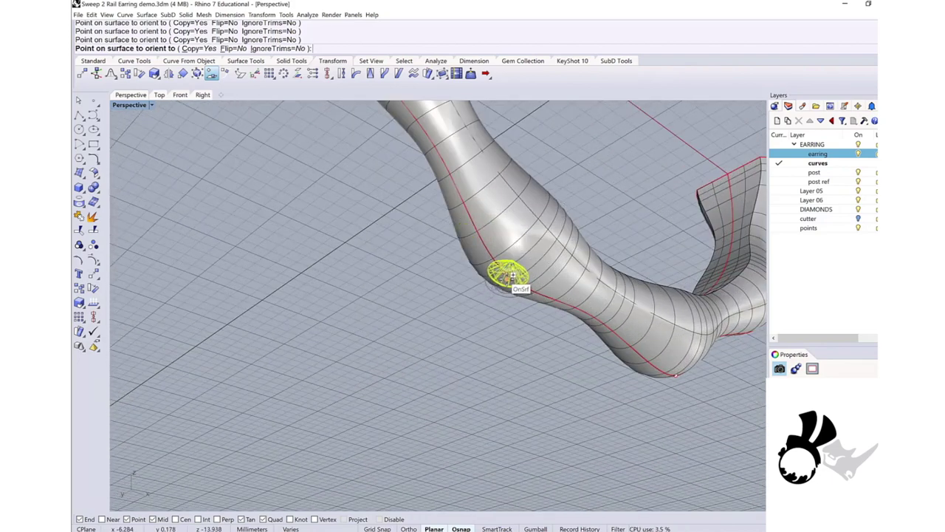
{"action": "right_click_drag", "start_coordinate": [508, 288], "coordinate": [554, 238]}
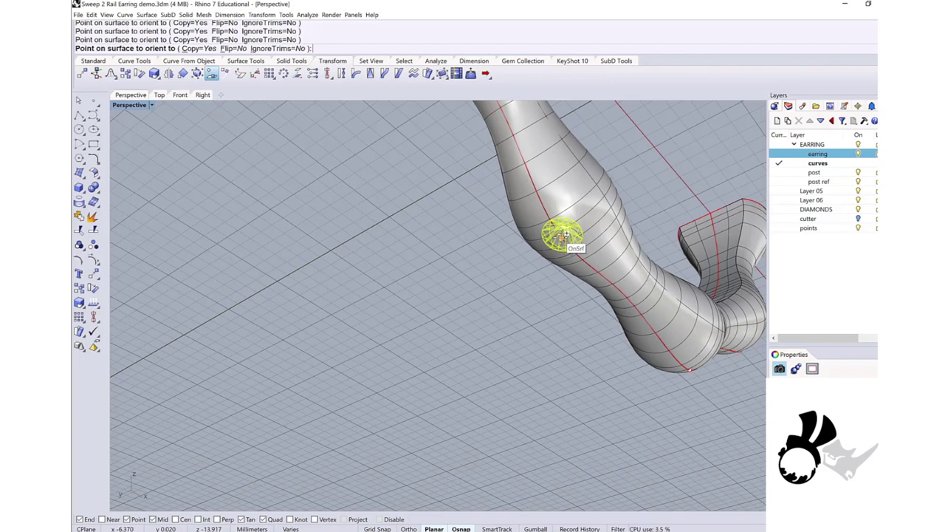
{"action": "right_click_drag", "start_coordinate": [573, 325], "coordinate": [618, 282]}
{"action": "scroll", "coordinate": [649, 274], "scroll_direction": "up", "scroll_amount": 5}
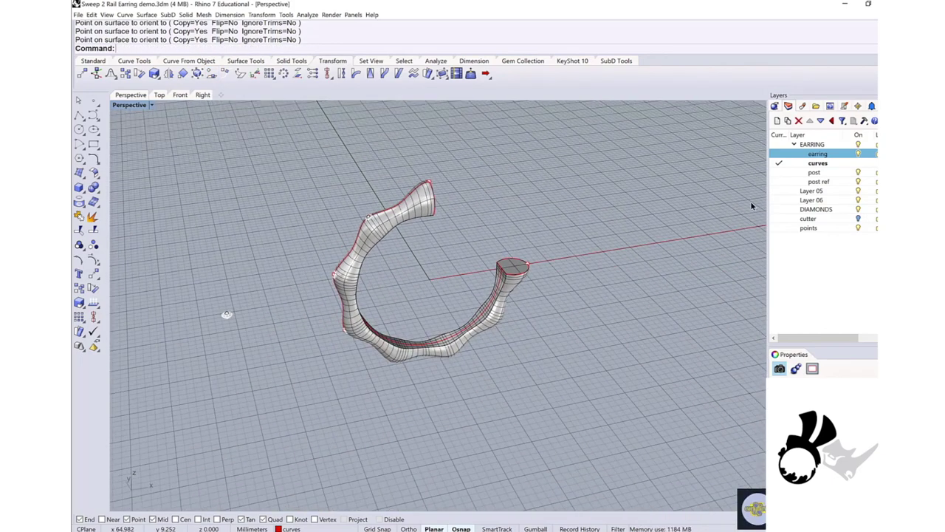
Show the cutter layer and inspect how the placed cutters pass through the earring body
{"action": "left_click", "coordinate": [859, 218]}
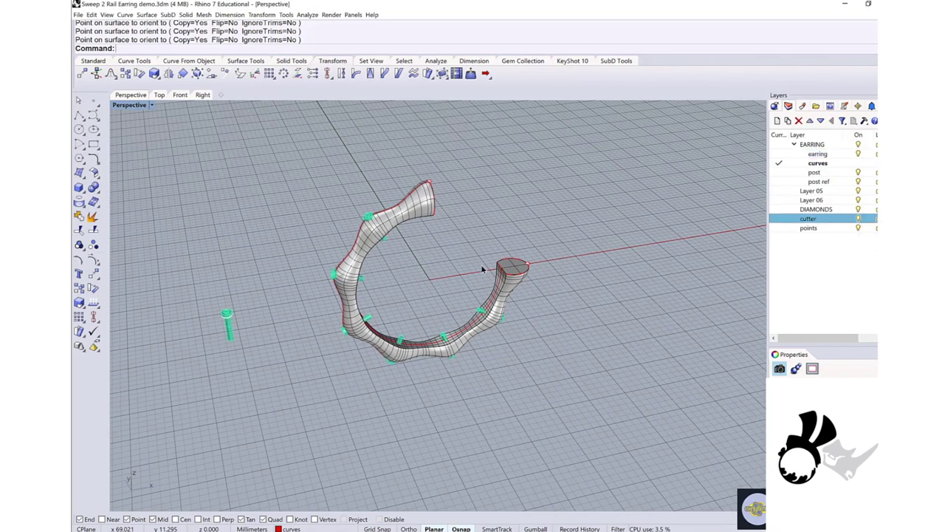
{"action": "scroll", "coordinate": [353, 232], "scroll_direction": "up", "scroll_amount": 2}
{"action": "scroll", "coordinate": [347, 221], "scroll_direction": "up", "scroll_amount": 3}
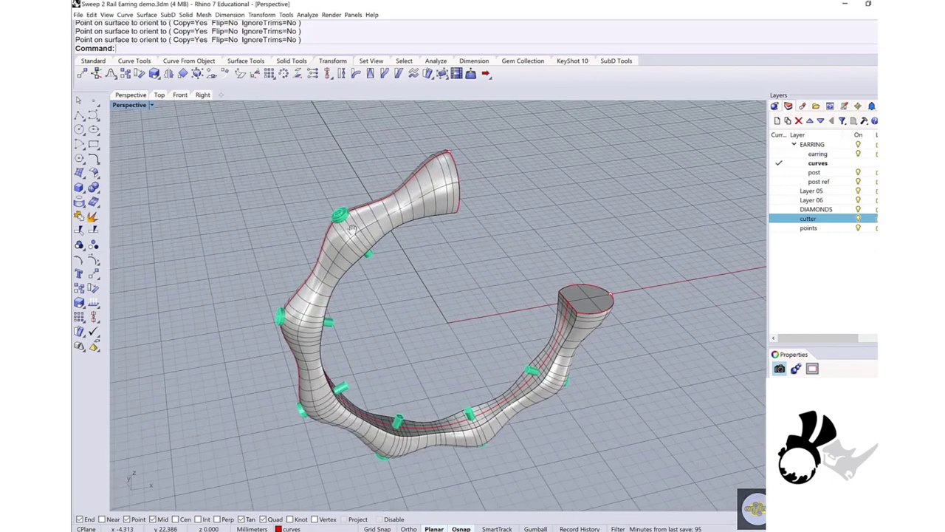
{"action": "scroll", "coordinate": [340, 206], "scroll_direction": "down", "scroll_amount": 2}
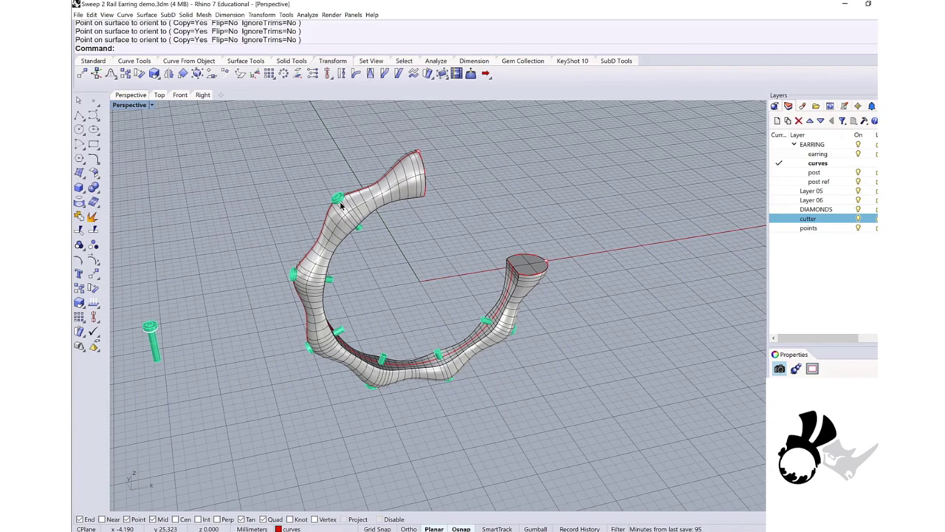
{"action": "scroll", "coordinate": [341, 207], "scroll_direction": "down", "scroll_amount": 3}
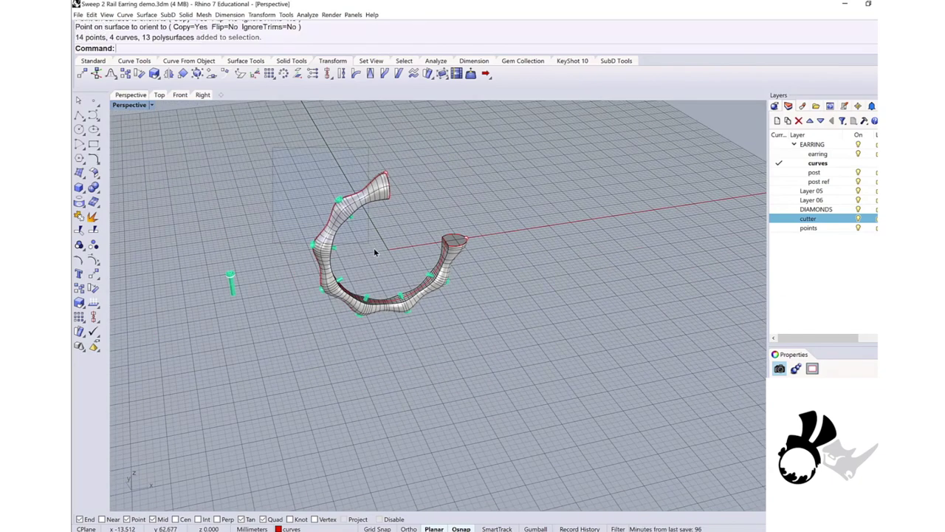
Select everything on the earring, remove the earring body from the selection, and ungroup the placed gems, cutters and points
{"action": "left_click_drag", "start_coordinate": [272, 148], "coordinate": [494, 369]}
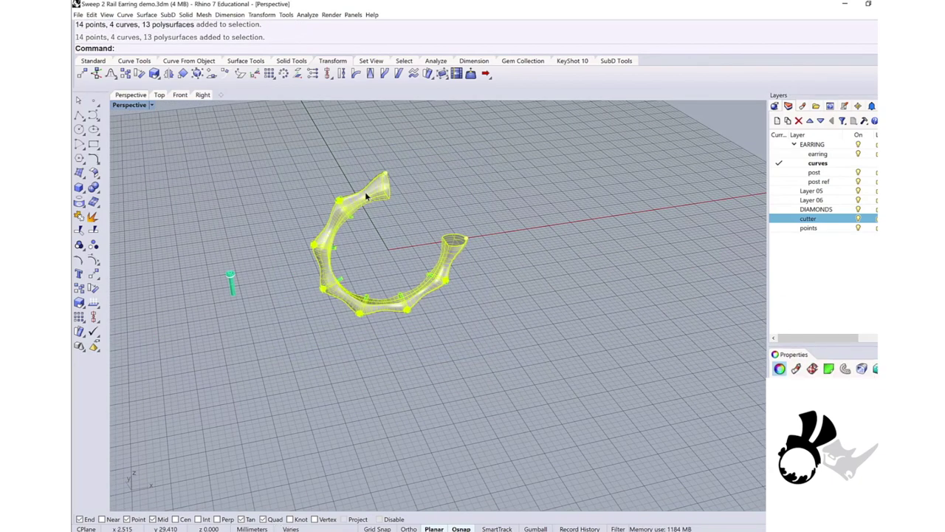
{"action": "left_click", "coordinate": [365, 192], "text": "ctrl"}
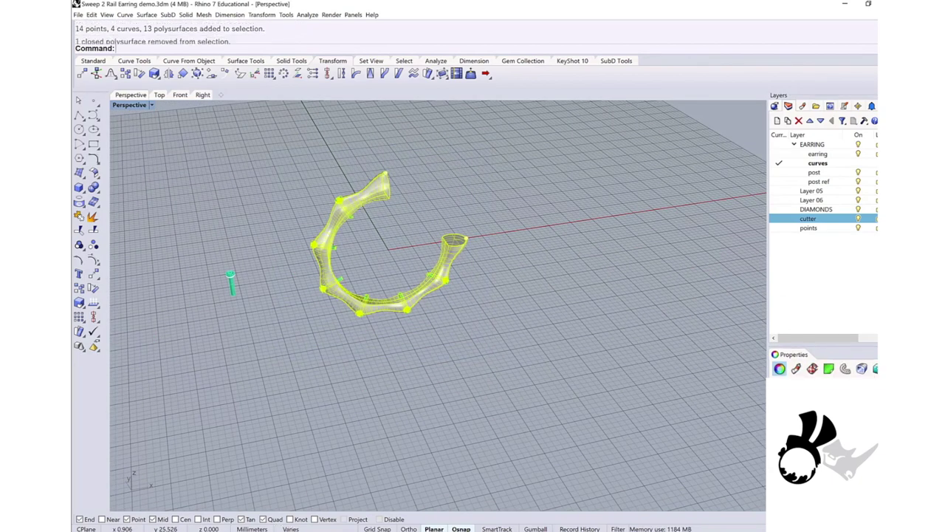
{"action": "left_click", "coordinate": [95, 247]}
{"action": "left_click", "coordinate": [315, 208]}
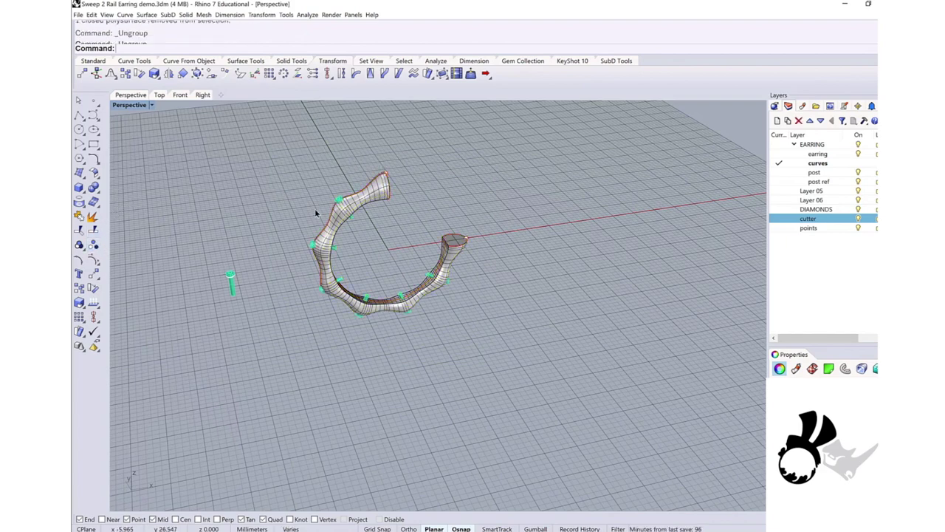
Check that the cutter on the uppermost wave crest selects on its own, and hide the DIAMONDS layer
{"action": "scroll", "coordinate": [344, 204], "scroll_direction": "up", "scroll_amount": 6}
{"action": "left_click", "coordinate": [336, 205]}
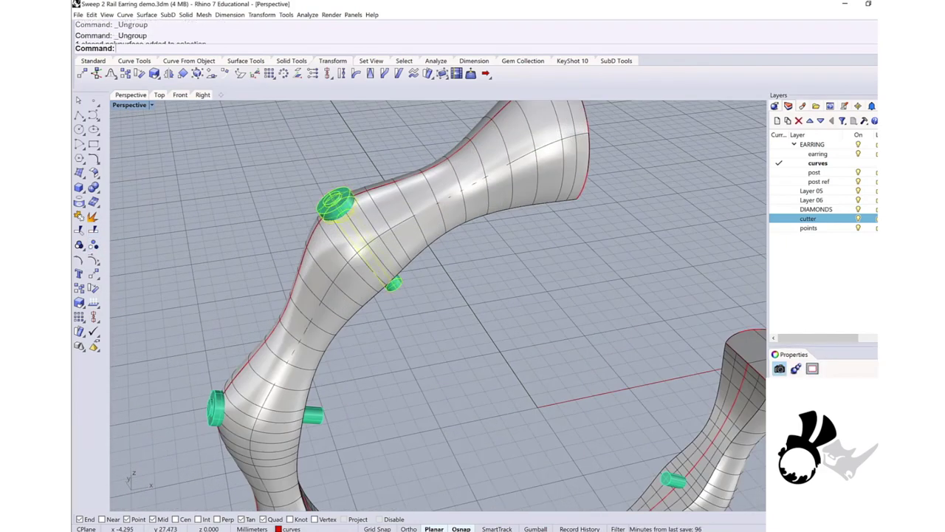
{"action": "key", "text": "Escape"}
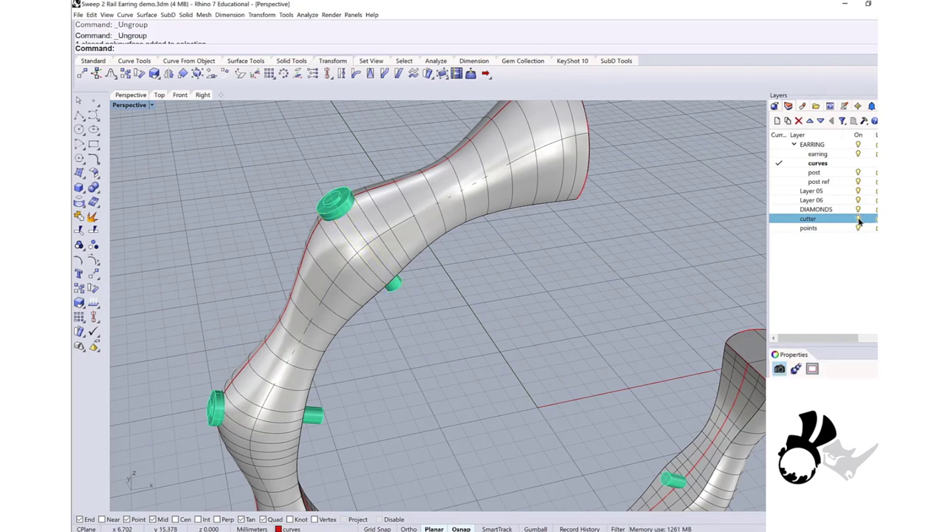
{"action": "left_click", "coordinate": [854, 209]}
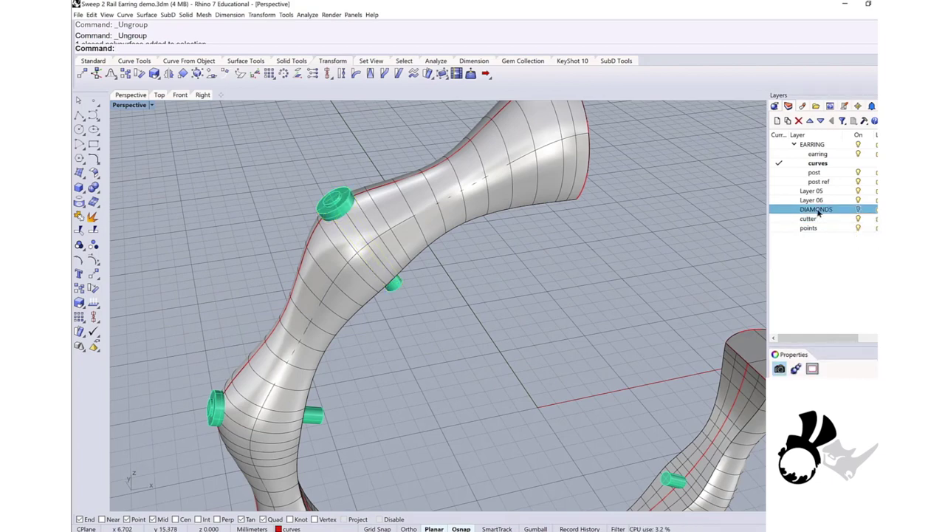
Boolean-subtract all cutters placed along the wave crests from the earring body, keeping the cutters with DeleteInput=No
{"action": "scroll", "coordinate": [384, 201], "scroll_direction": "down", "scroll_amount": 6}
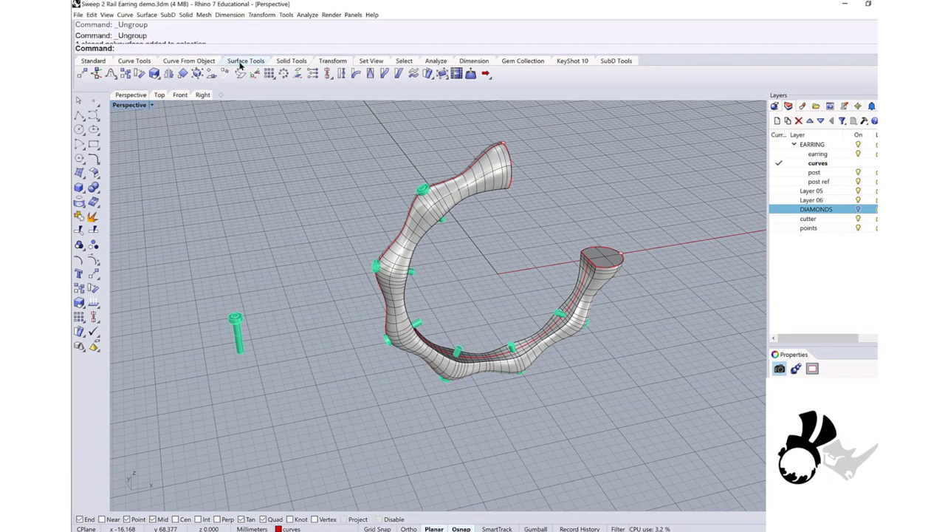
{"action": "left_click", "coordinate": [280, 62]}
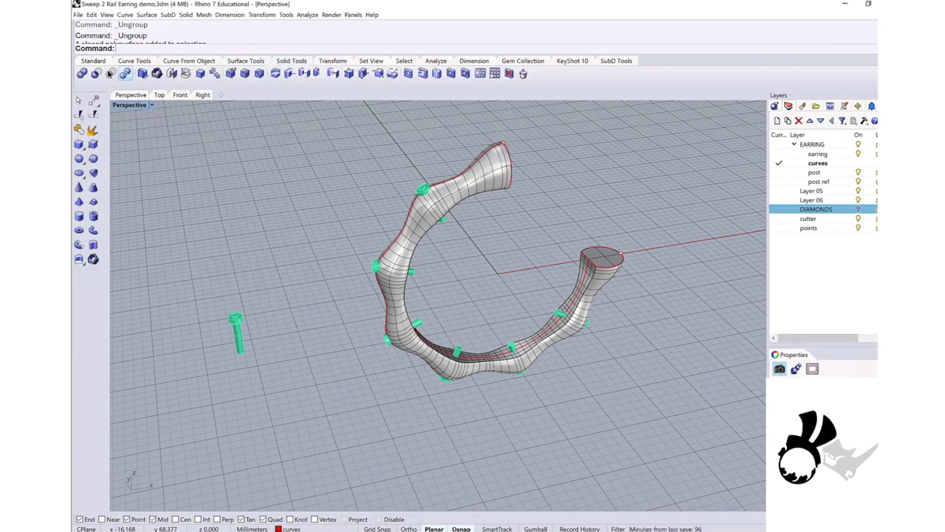
{"action": "left_click", "coordinate": [96, 75]}
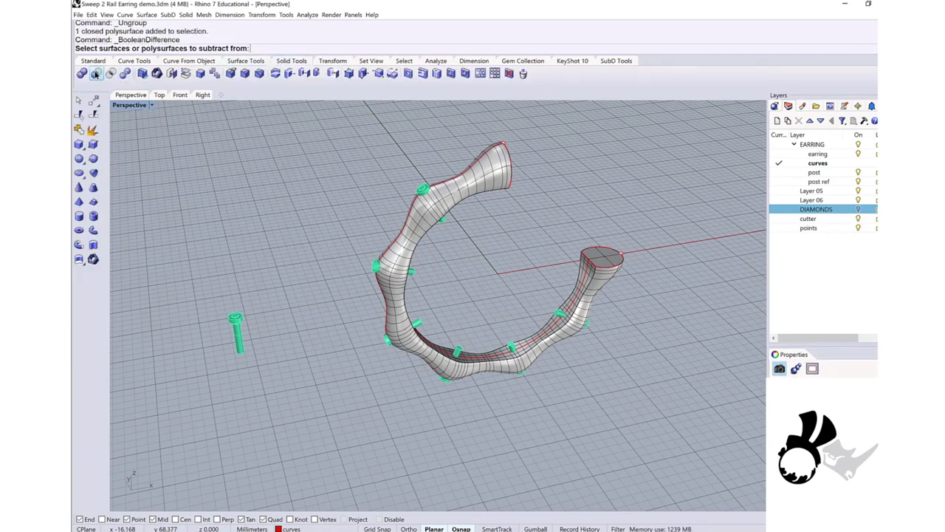
{"action": "left_click", "coordinate": [445, 192]}
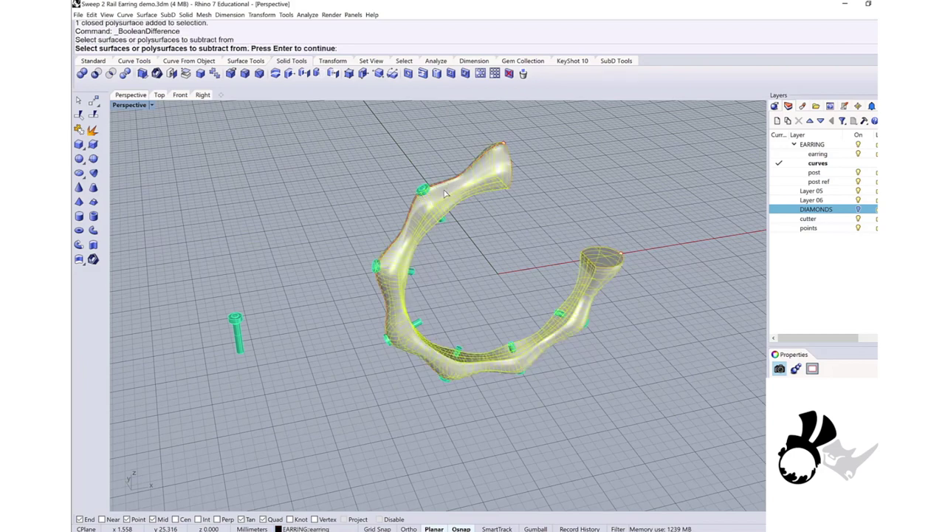
{"action": "key", "text": "Return"}
{"action": "scroll", "coordinate": [446, 191], "scroll_direction": "down", "scroll_amount": 3}
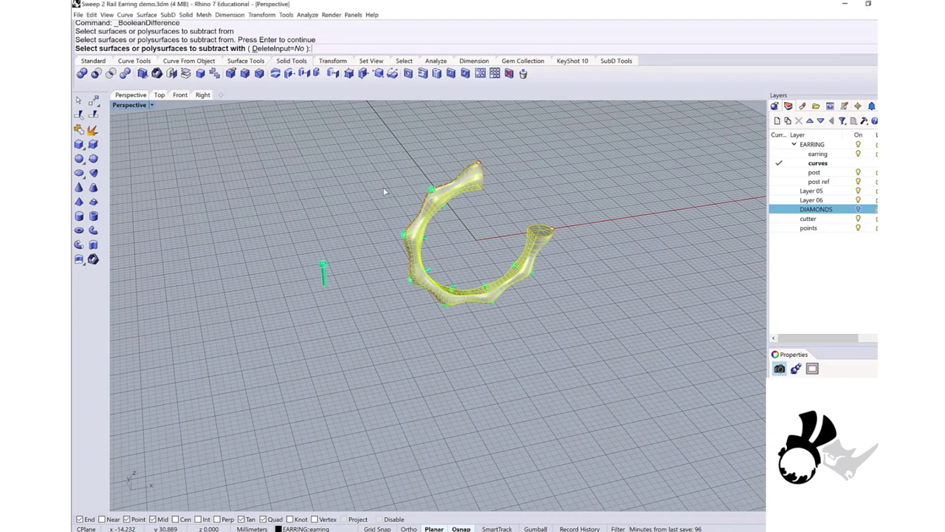
{"action": "left_click", "coordinate": [376, 169]}
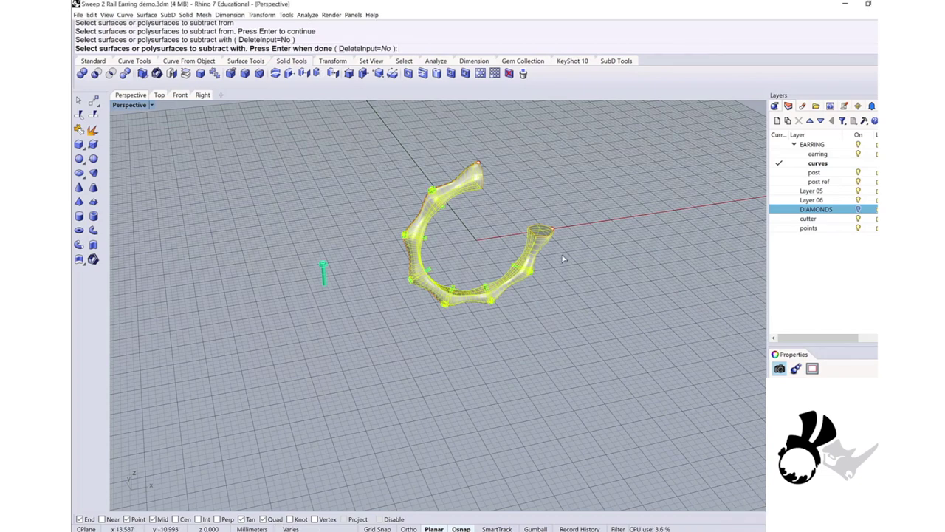
{"action": "key", "text": "Return"}
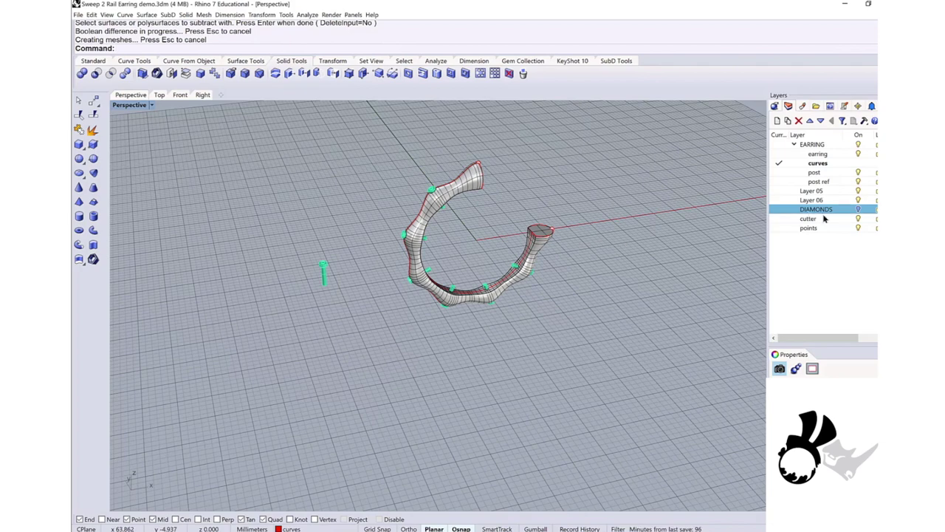